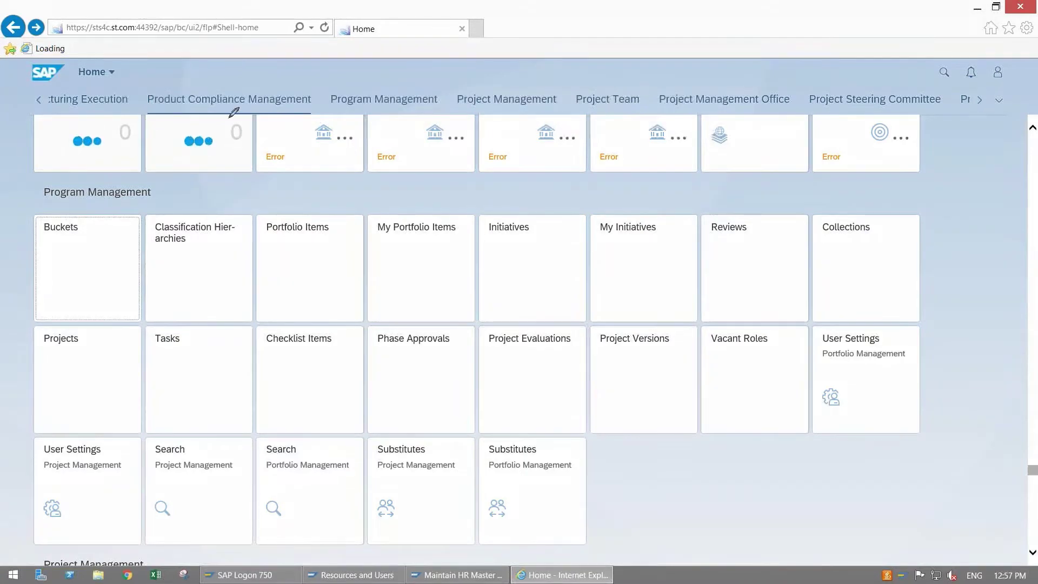
Highlight the Program Management tiles, including Portfolio Items, on the launchpad home page
mouse_move(373, 88)
mouse_down()
mouse_move(377, 99)
mouse_move(415, 74)
mouse_up()
mouse_move(475, 88)
mouse_down()
mouse_move(479, 97)
mouse_move(514, 77)
mouse_up()
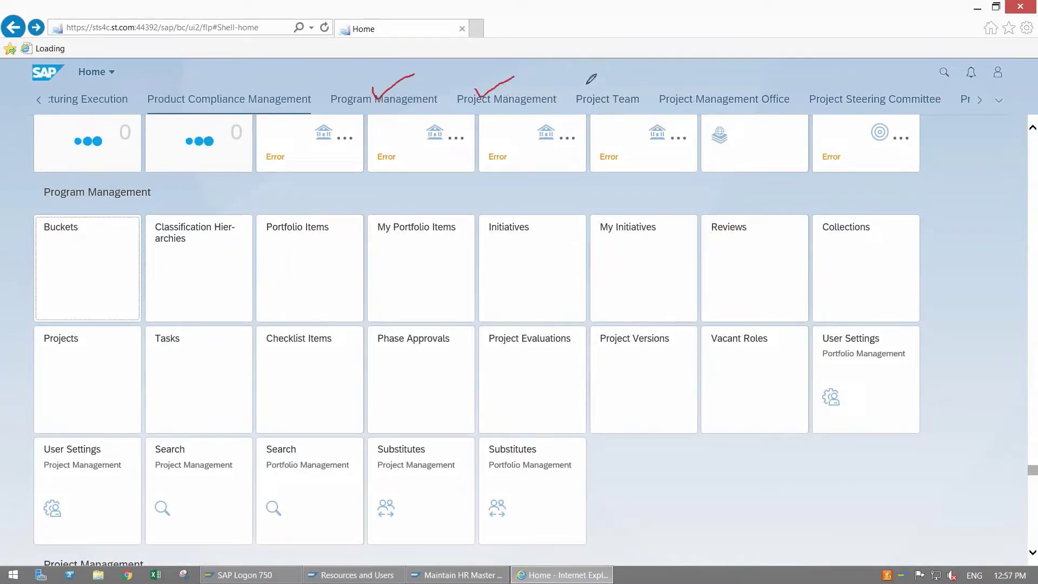
drag(585, 86, 620, 88)
drag(685, 97, 739, 85)
mouse_move(847, 81)
mouse_down()
mouse_move(857, 95)
mouse_move(915, 71)
mouse_up()
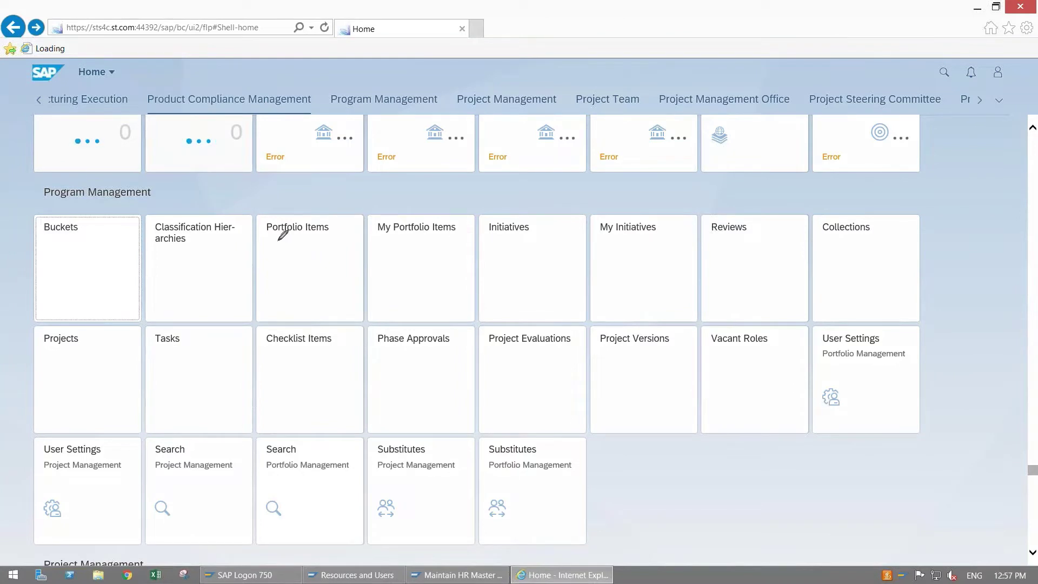
drag(277, 239, 295, 238)
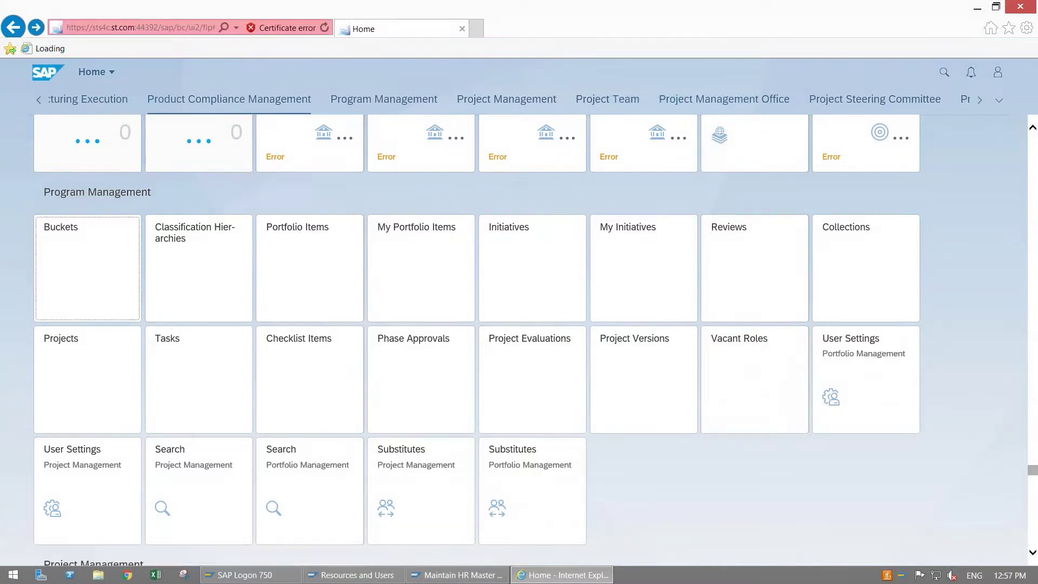
Open Portfolio Items and make Wipro Ltd. (MyOnEdu.com) the default working portfolio
click(303, 260)
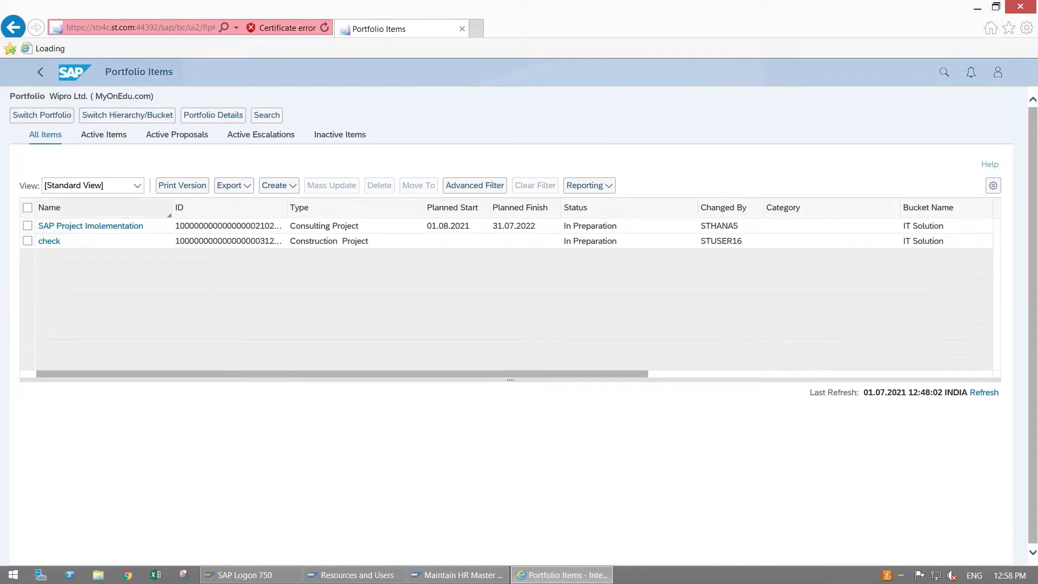
click(41, 120)
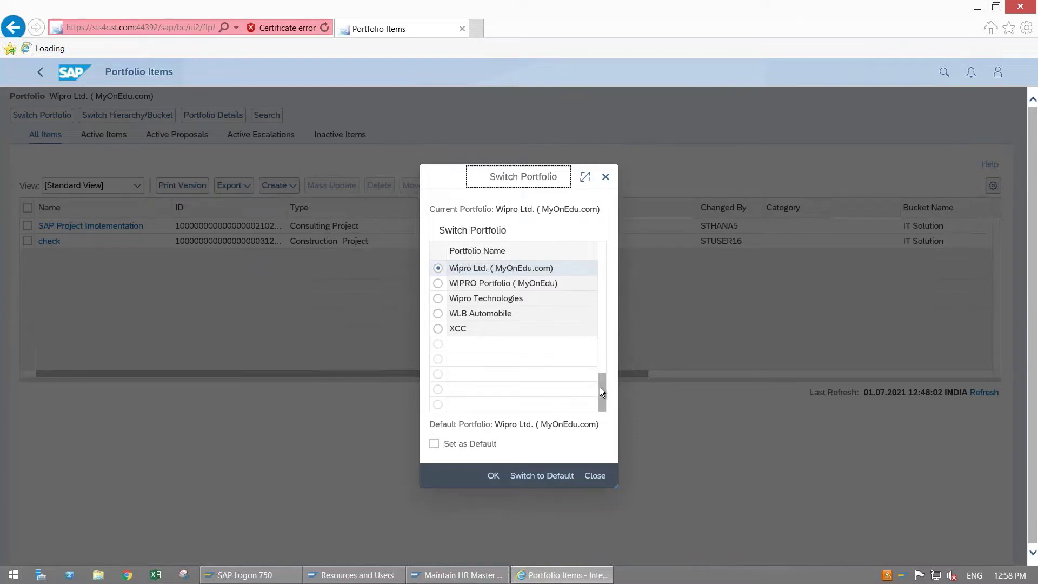
drag(598, 387, 599, 428)
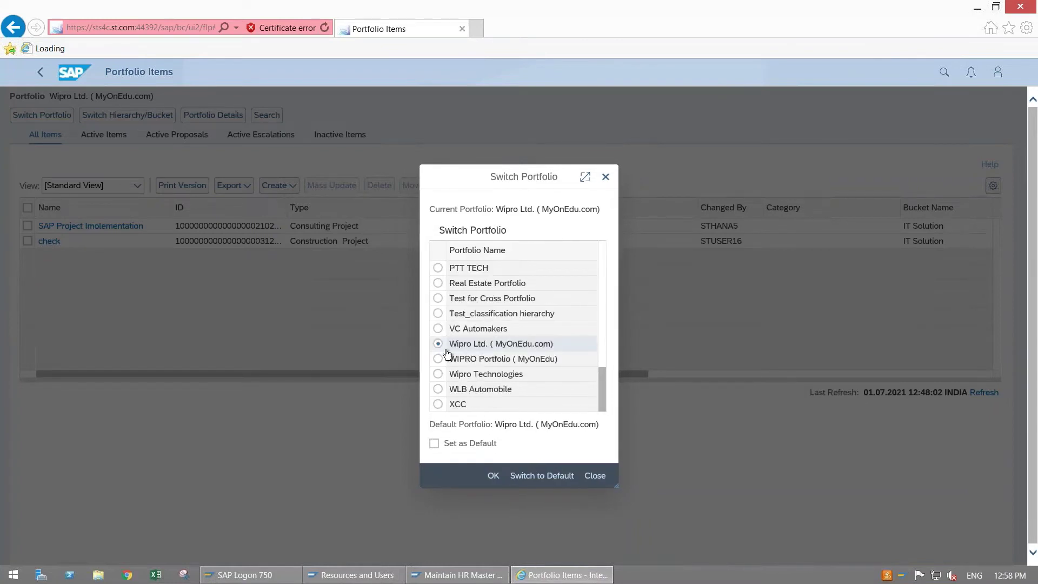
click(434, 443)
click(493, 476)
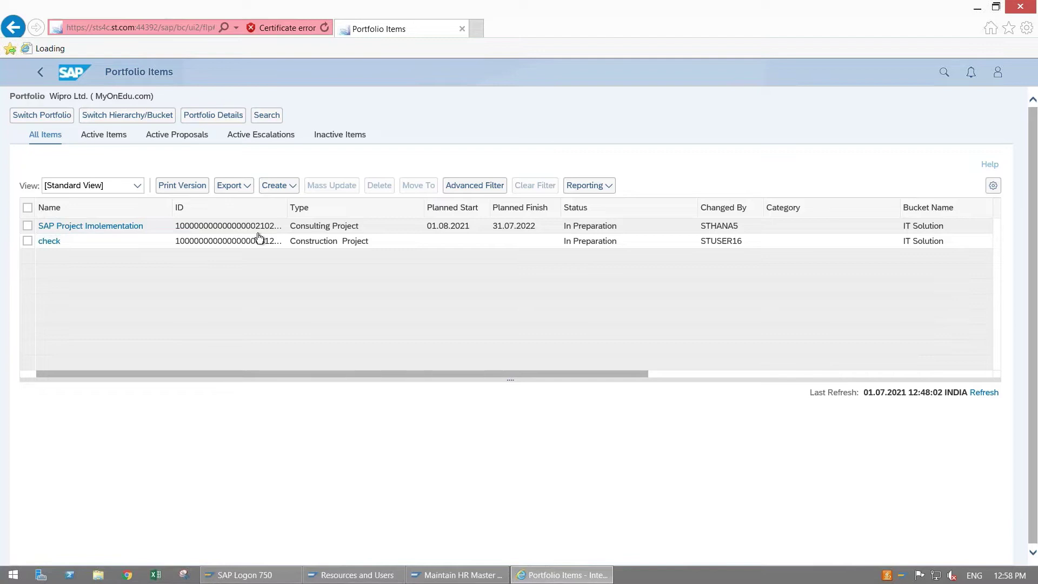
Start a new portfolio item in the WIPRO Ltd > IT Solution bucket
click(287, 193)
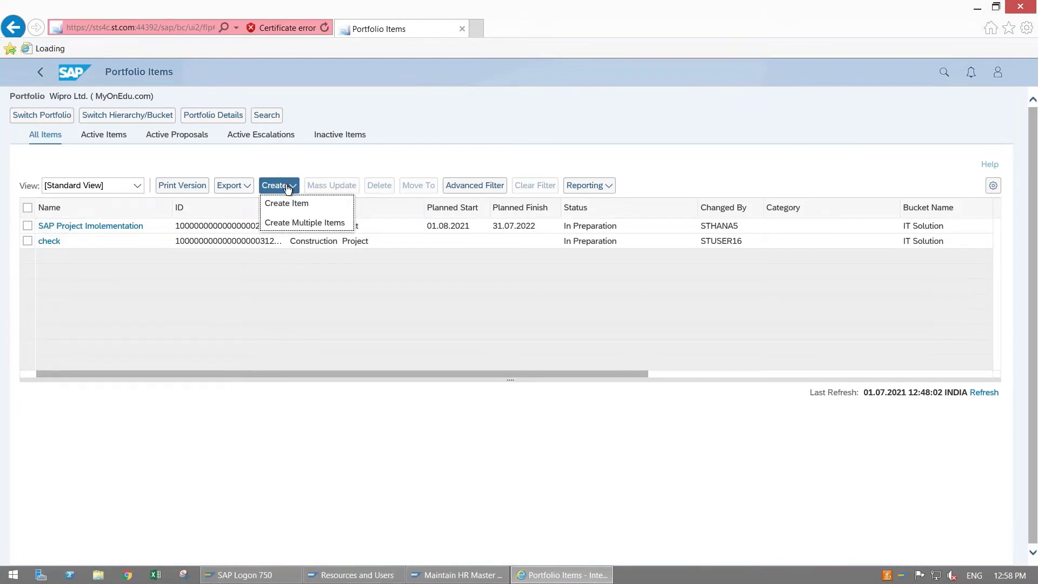
click(286, 204)
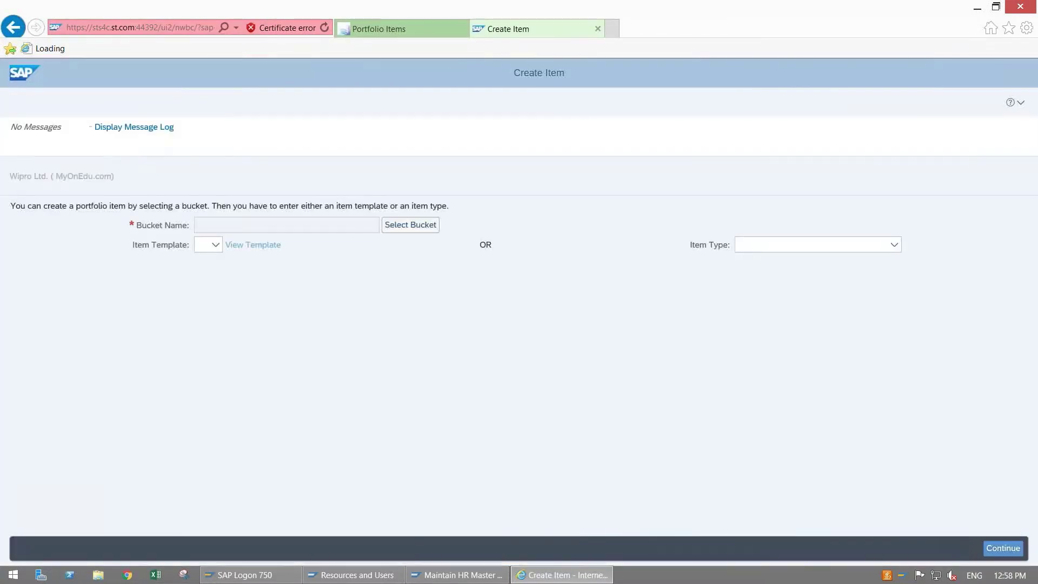
click(402, 227)
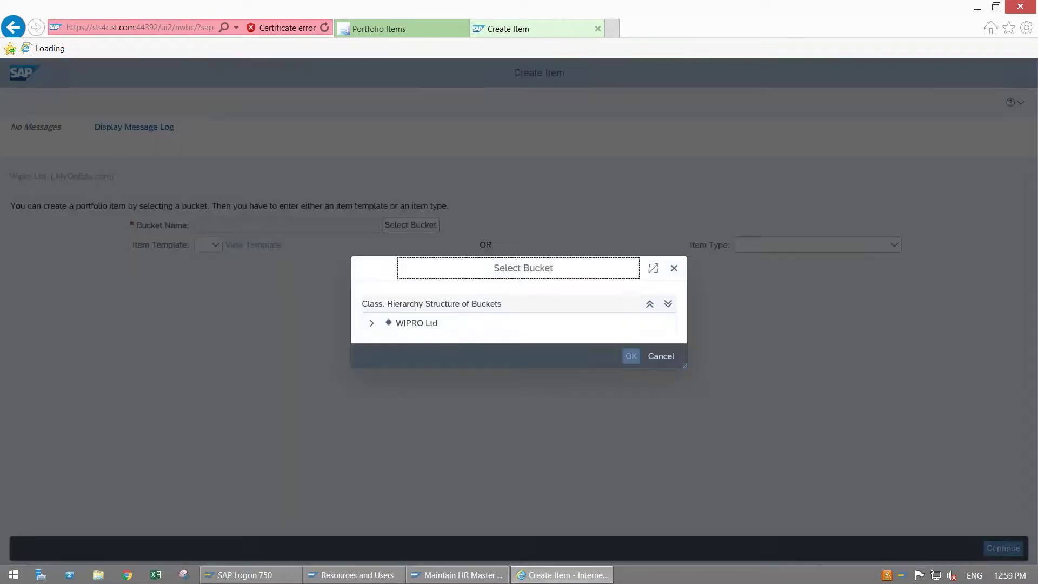
click(373, 326)
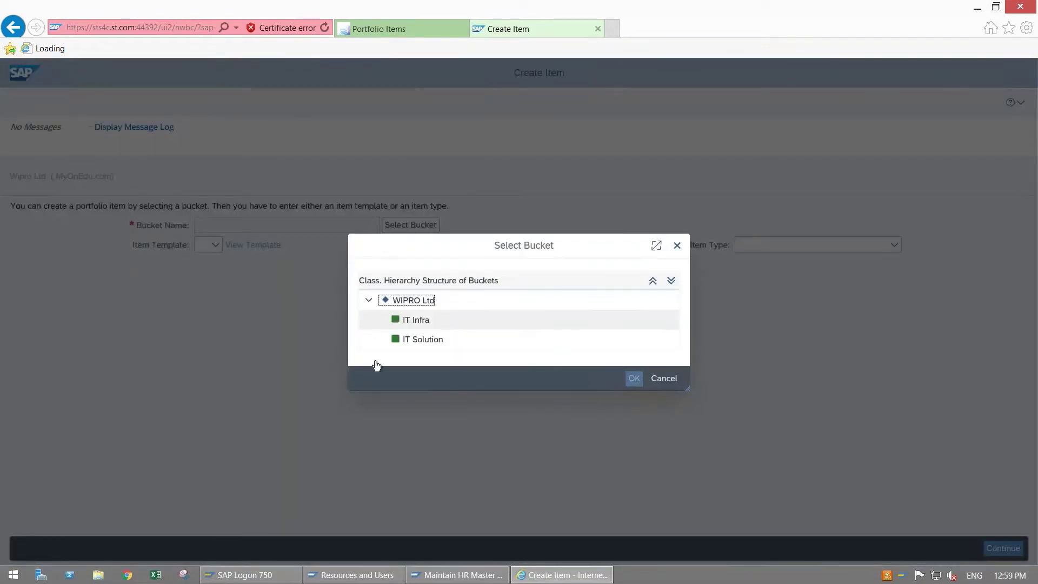
click(426, 339)
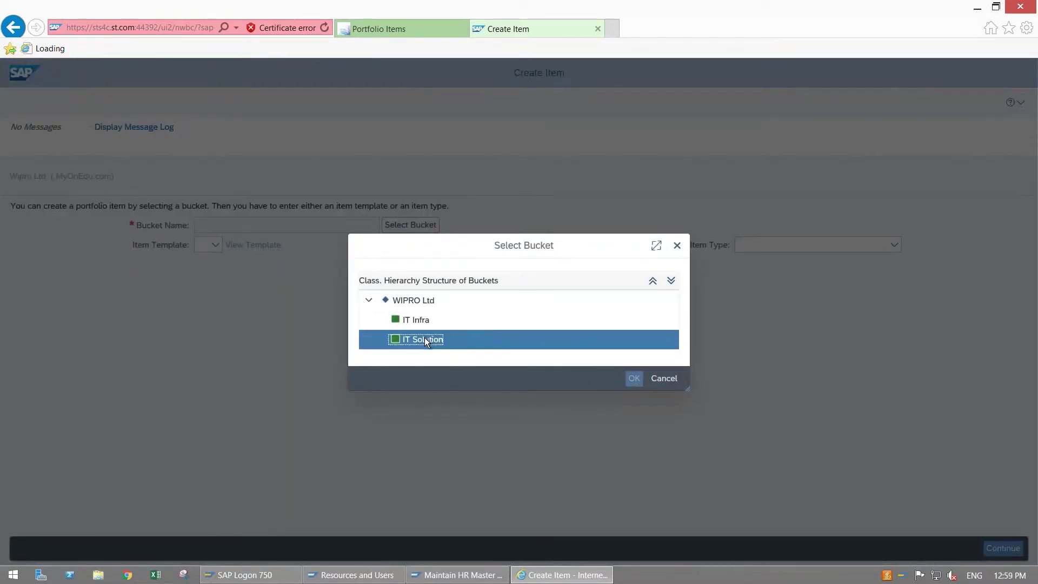
click(631, 376)
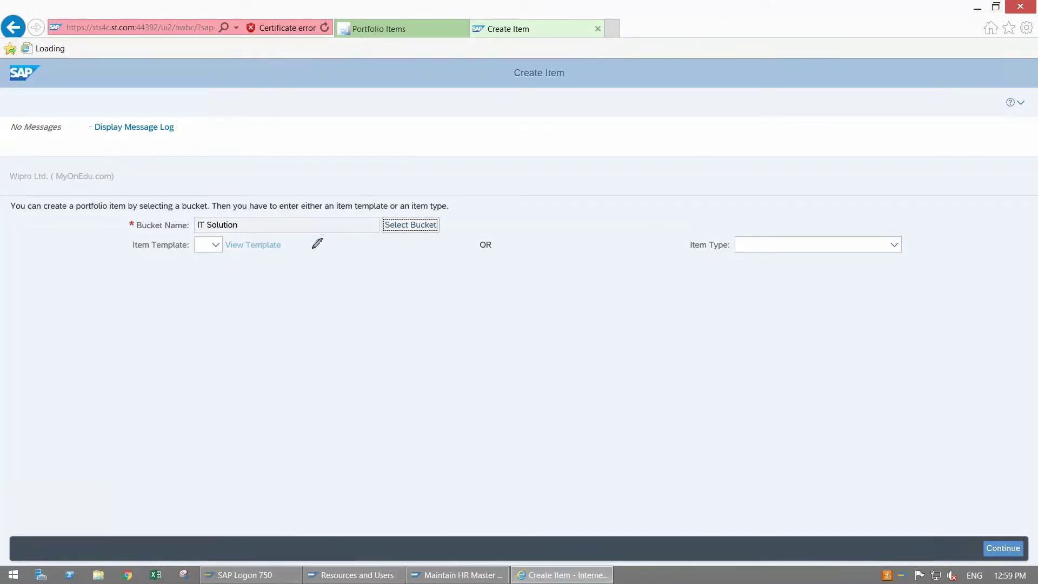
Set the new item's type to Consulting Project
mouse_move(318, 247)
mouse_down()
mouse_move(281, 231)
mouse_move(138, 231)
mouse_move(136, 279)
mouse_move(262, 268)
mouse_move(301, 236)
mouse_move(299, 248)
mouse_up()
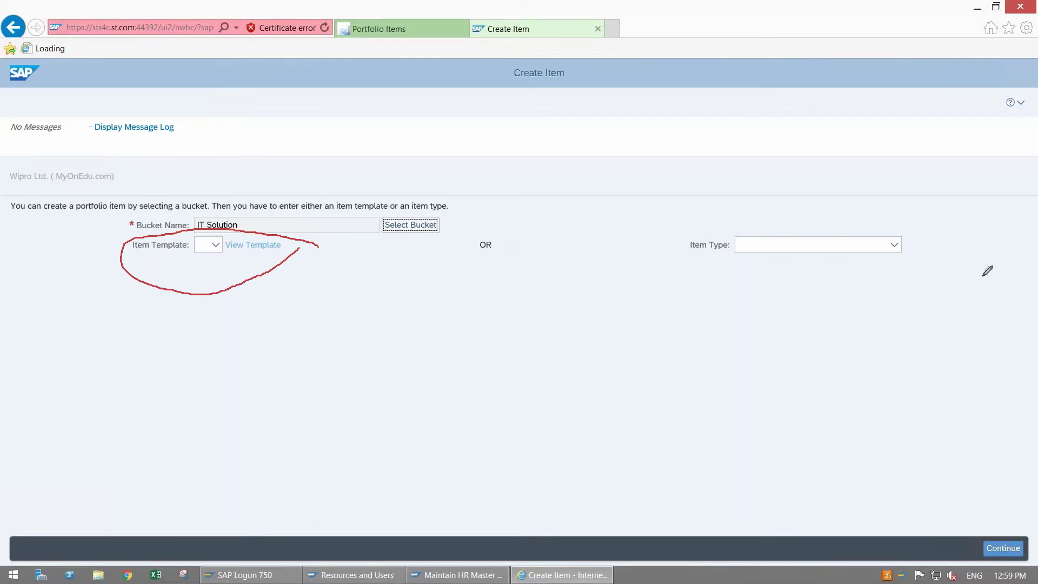
mouse_move(951, 239)
mouse_down()
mouse_move(897, 220)
mouse_move(695, 214)
mouse_move(690, 261)
mouse_move(944, 228)
mouse_up()
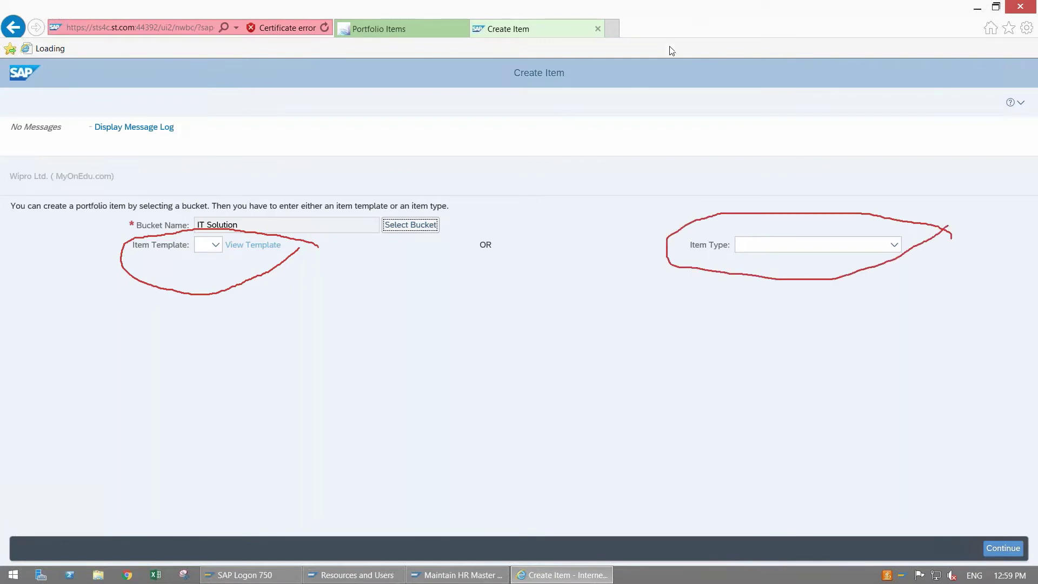
key(Escape)
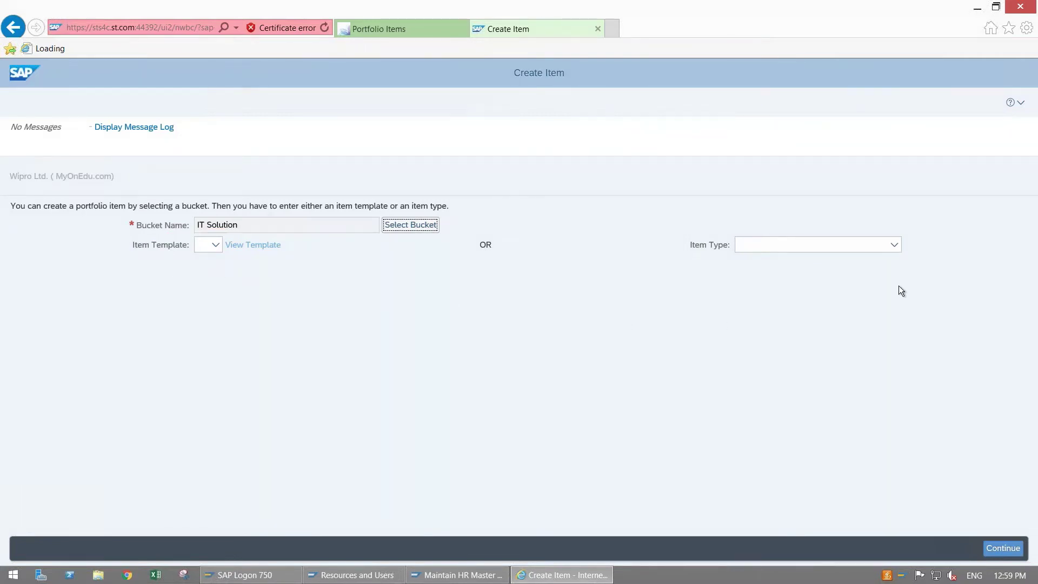
click(895, 246)
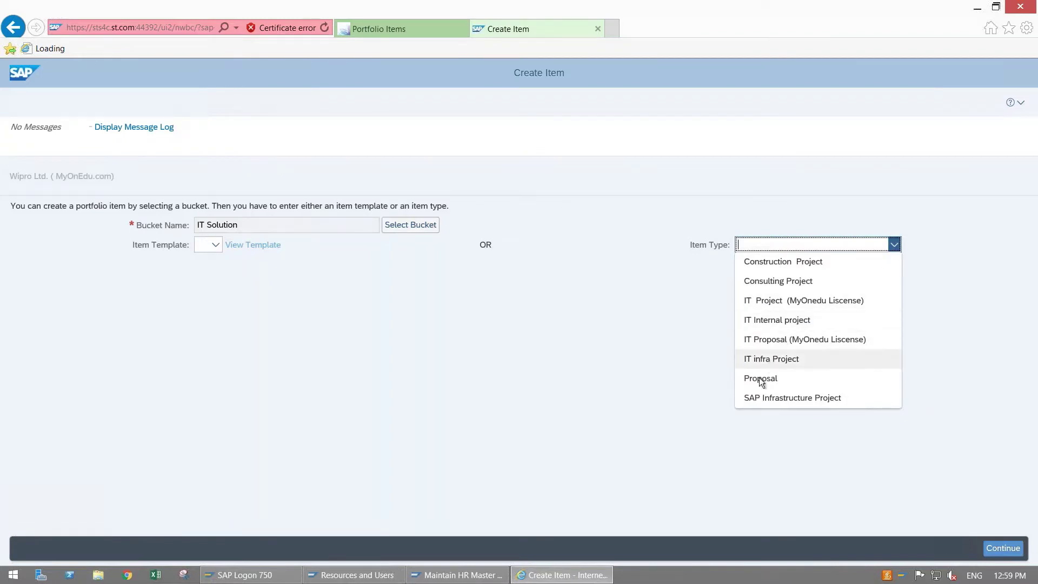
click(785, 282)
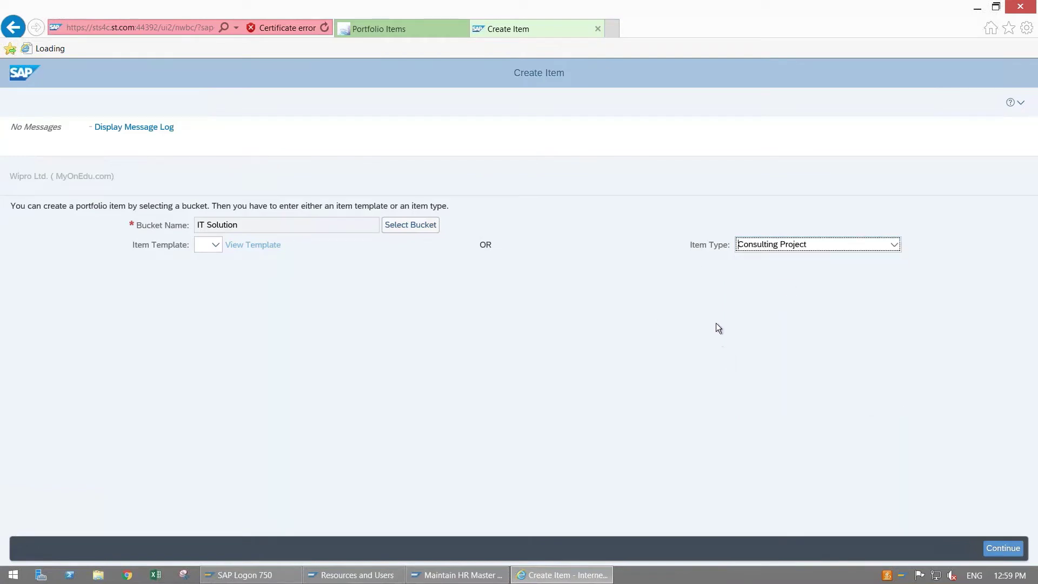
Proceed to the detail form and name the item 'SAP Implementation Project'
key(Tab)
key(Return)
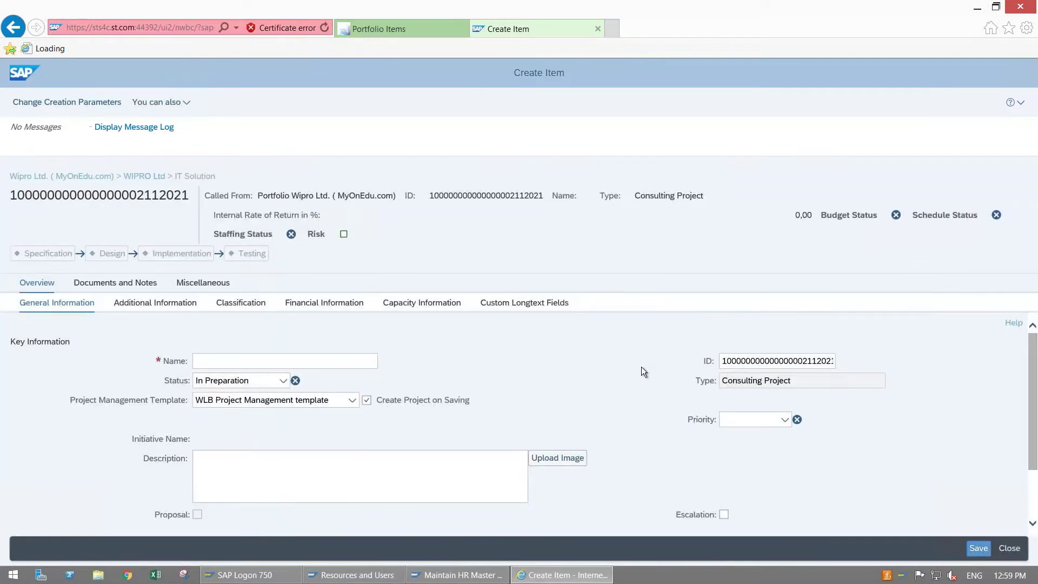
click(285, 357)
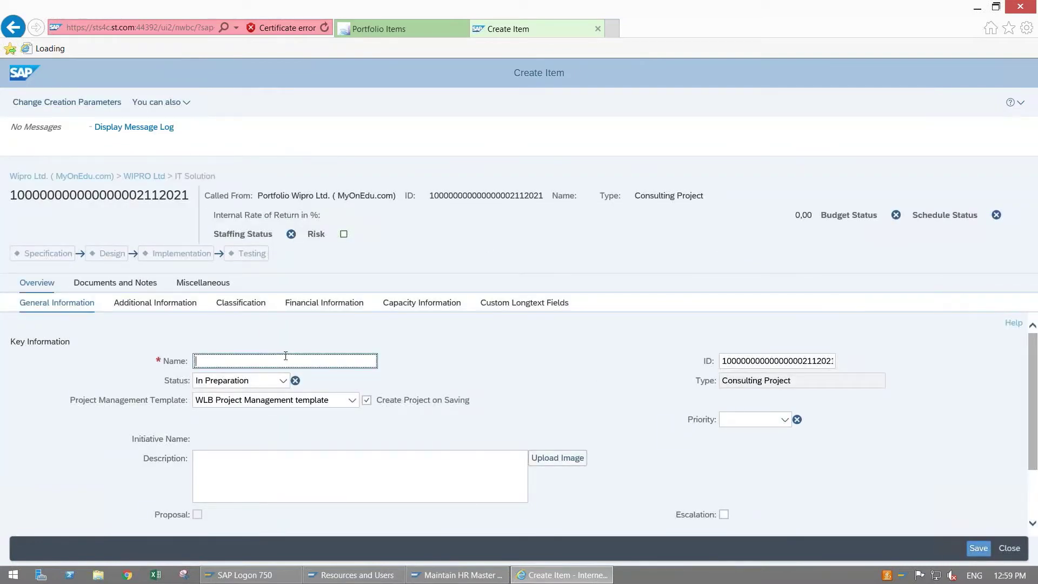
text(SAP Implemnetation)
key(BackSpace)
key(BackSpace)
key(BackSpace)
key(BackSpace)
key(BackSpace)
key(BackSpace)
key(BackSpace)
key(BackSpace)
key(BackSpace)
text(entation Project)
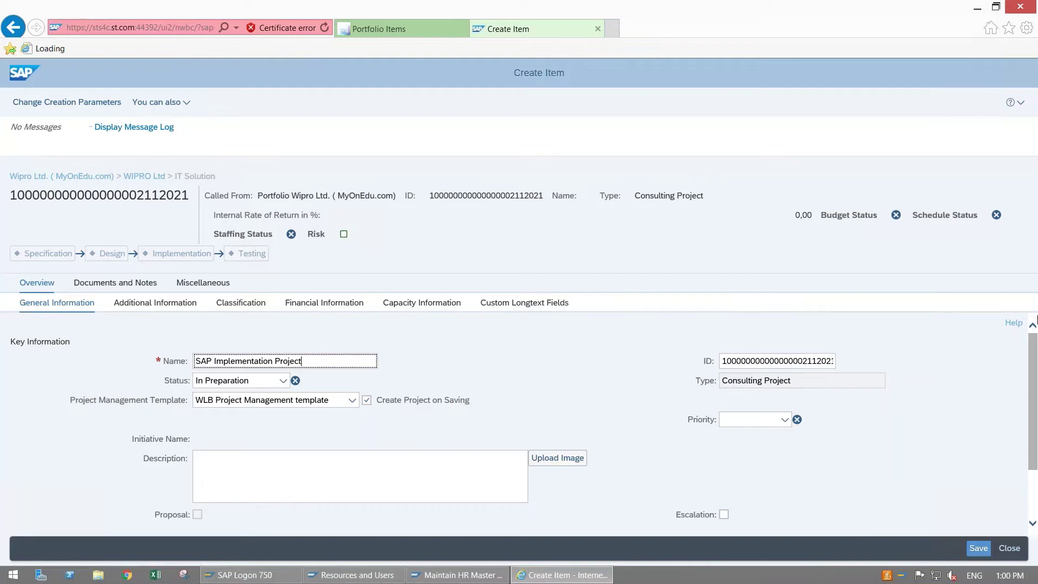
Review the name and ID fields, keeping In Preparation and the WLB Project Management template
drag(1033, 373, 1035, 428)
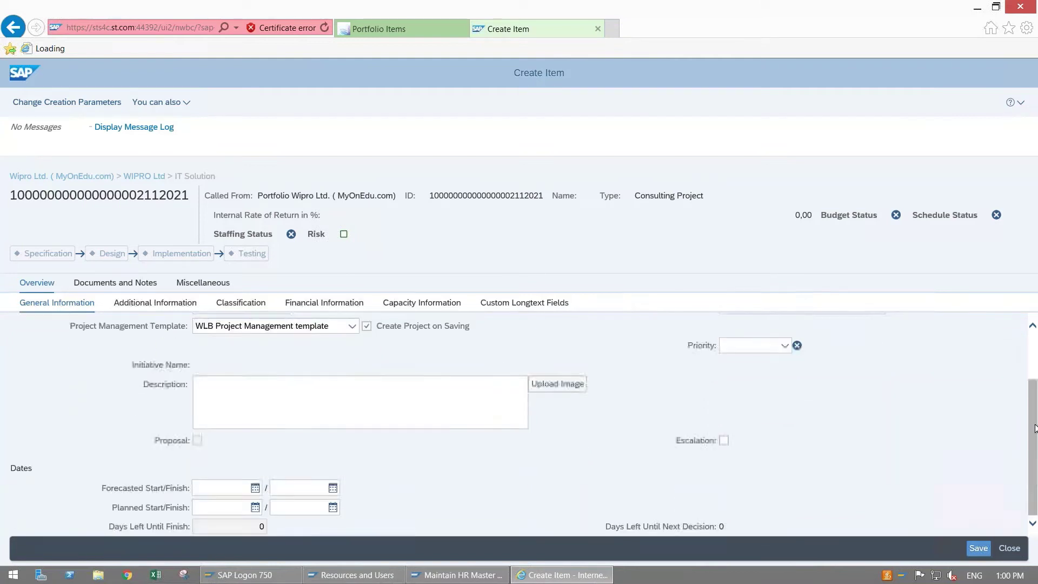
scroll(1035, 428, up, 3)
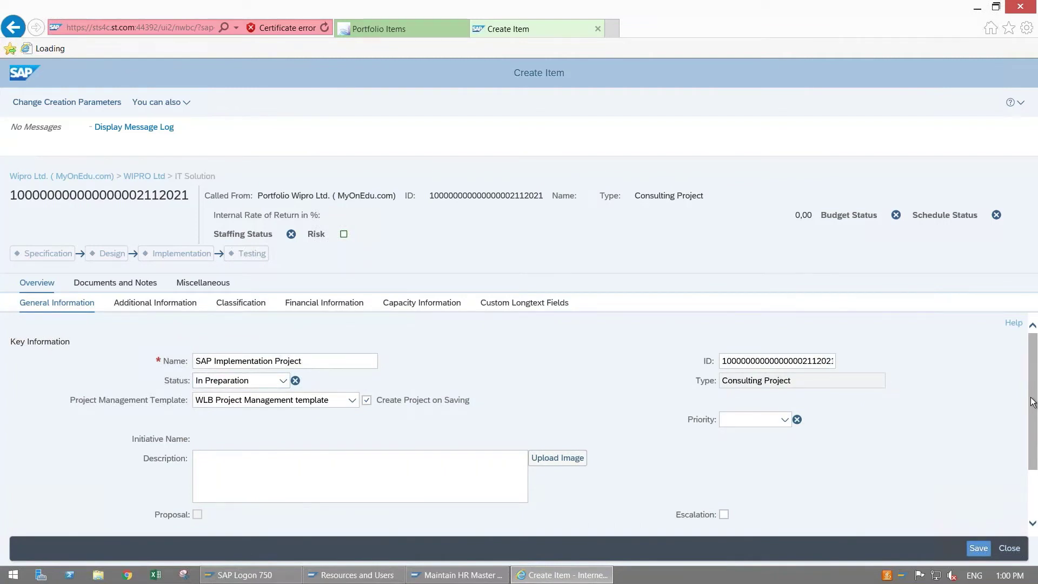
drag(1033, 400, 1033, 405)
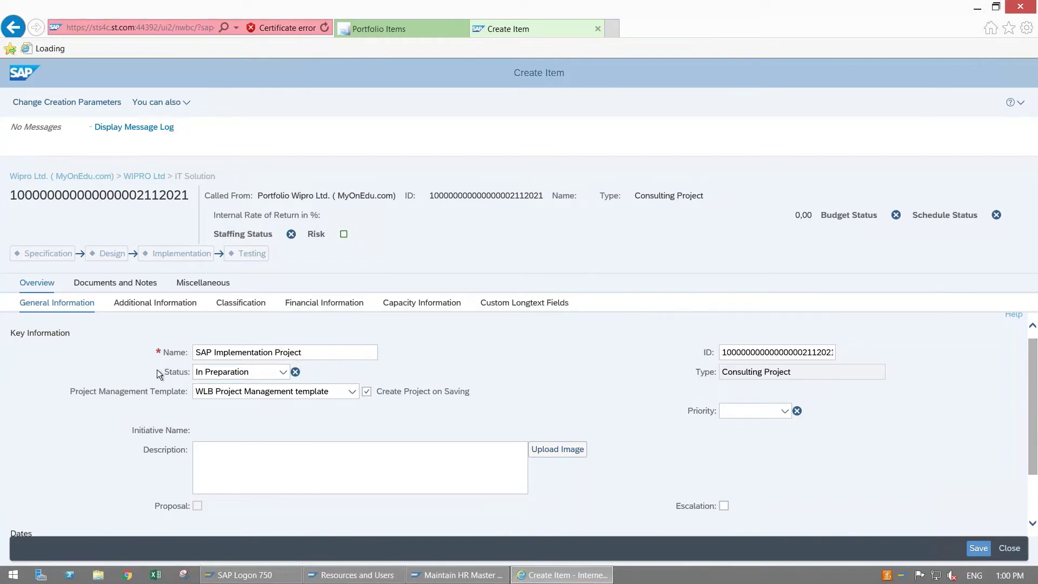
mouse_move(1033, 454)
mouse_down()
mouse_move(1033, 493)
mouse_move(1034, 449)
mouse_up()
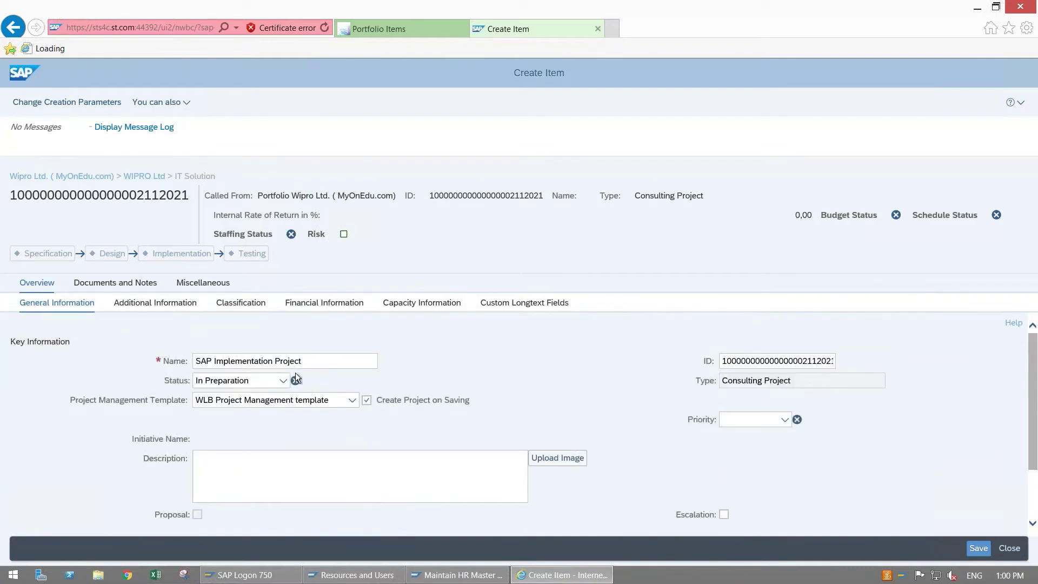
drag(331, 361, 184, 360)
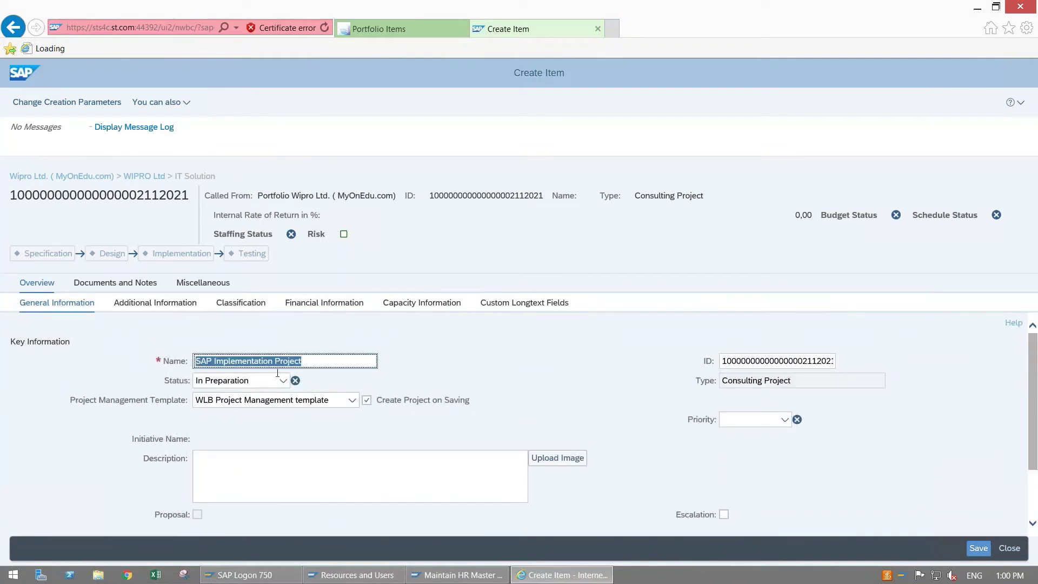
click(791, 360)
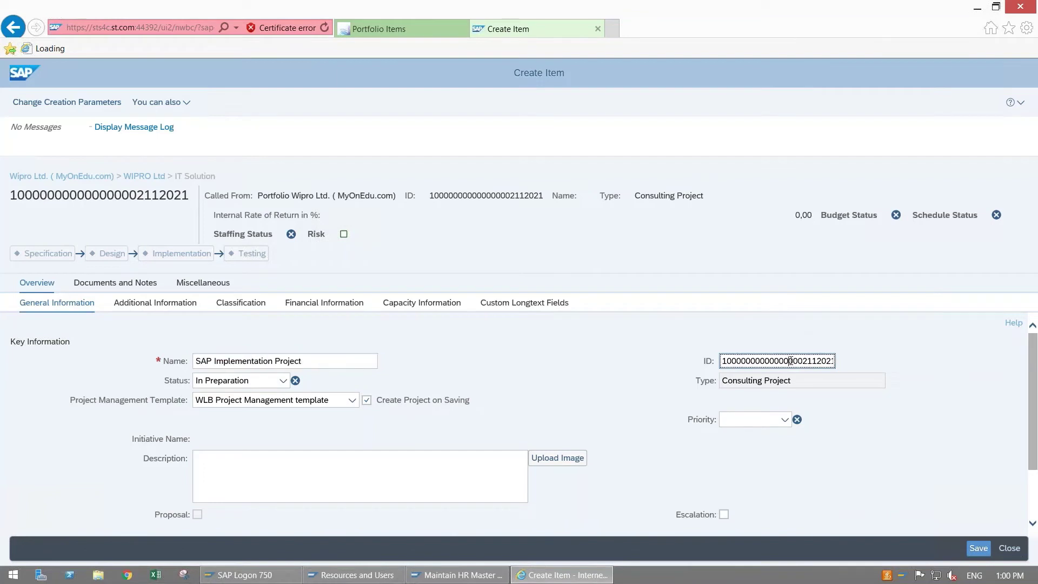
key(shift+Tab)
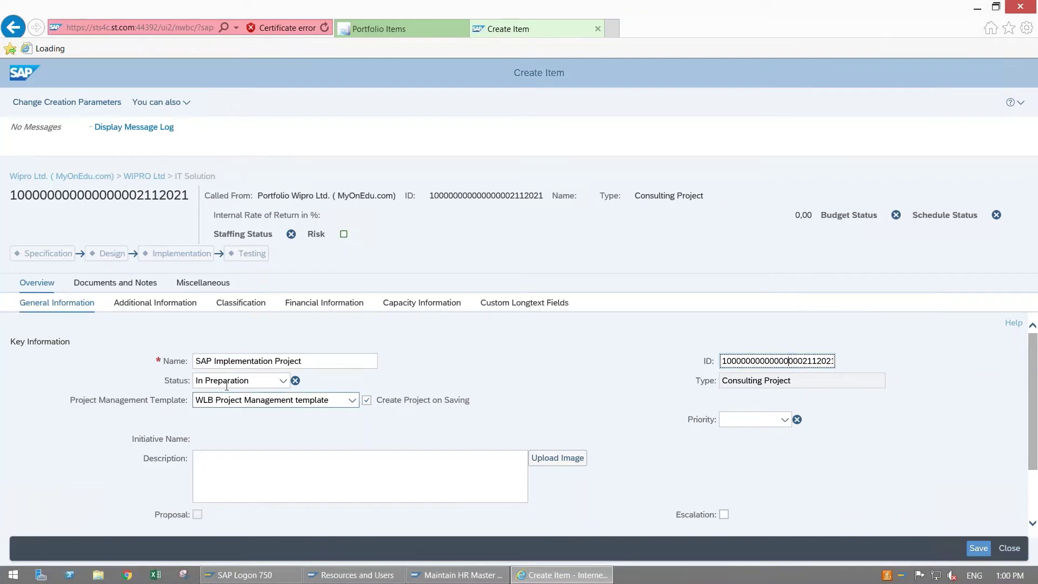
key(shift+Tab)
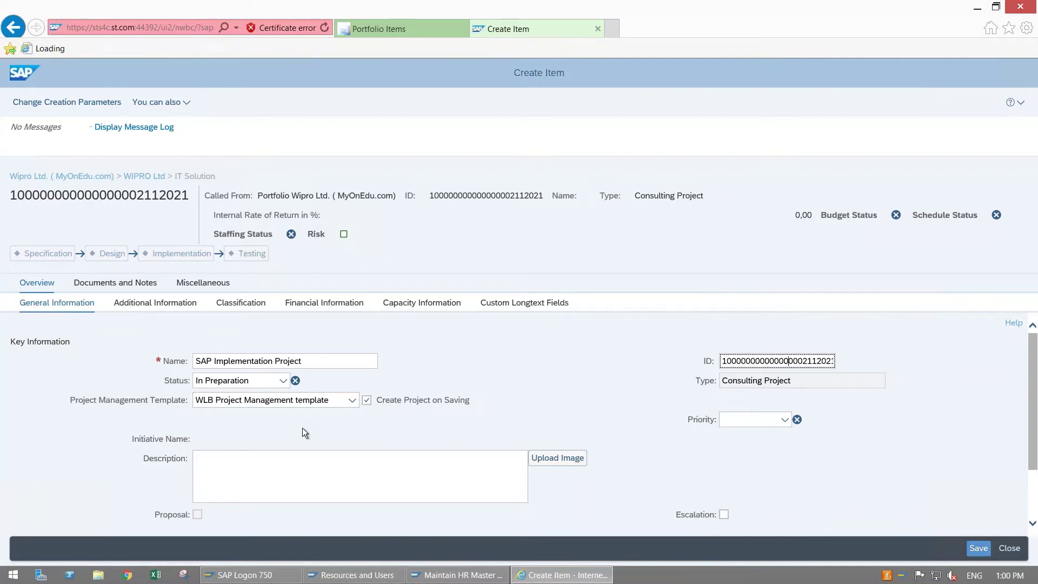
Enter 'Project Details' as the item description
scroll(461, 413, down, 2)
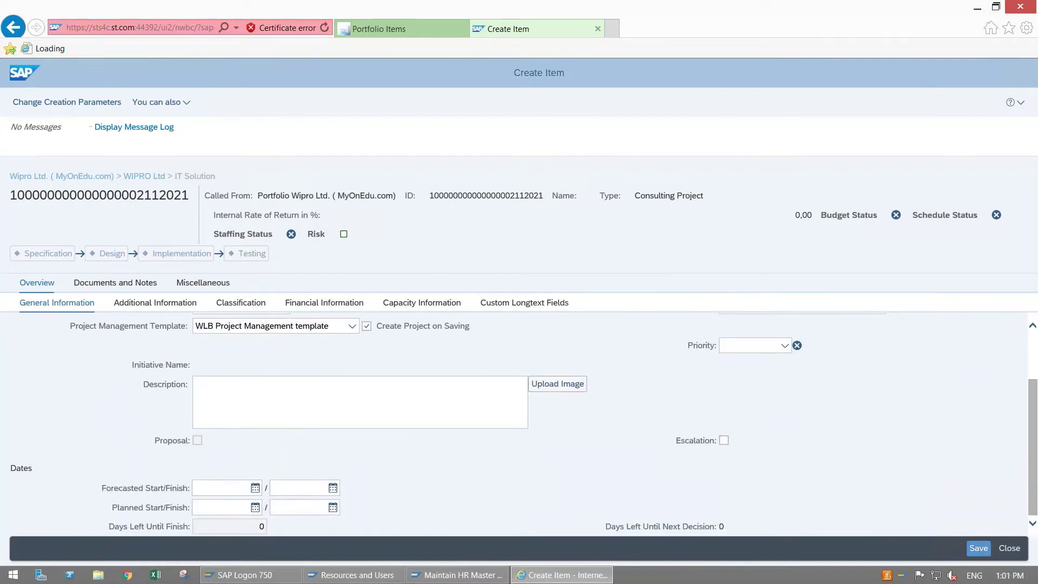
click(212, 398)
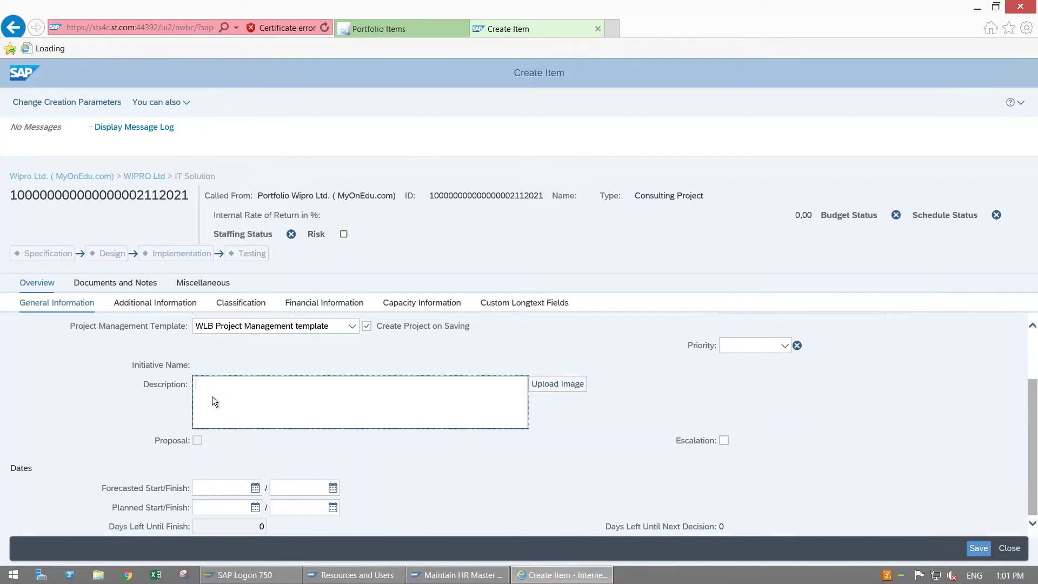
text(Project Details)
Set the planned start to 01.08.2021 and planned finish to 30.11.2021
click(258, 509)
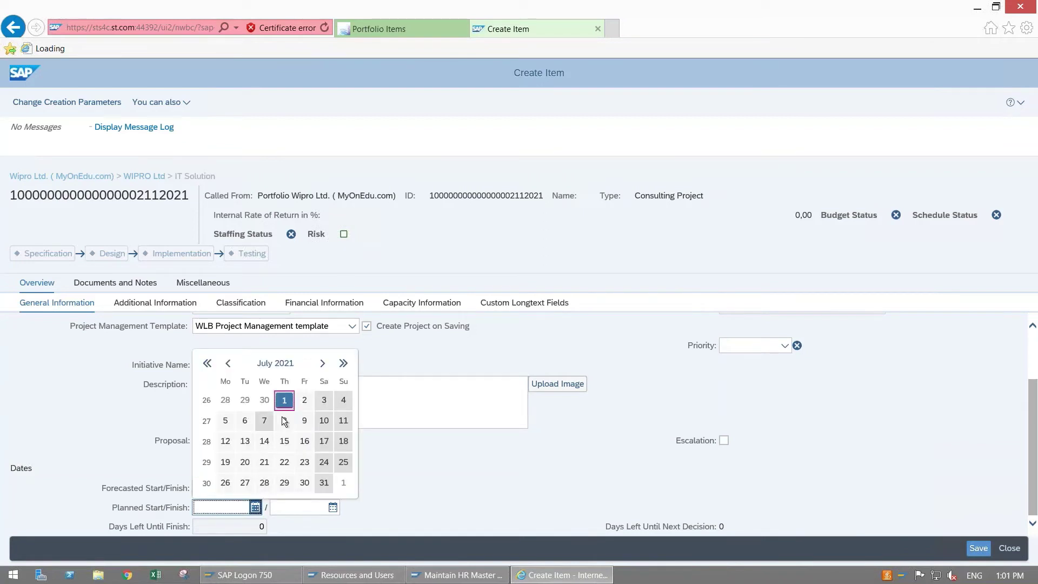
click(340, 482)
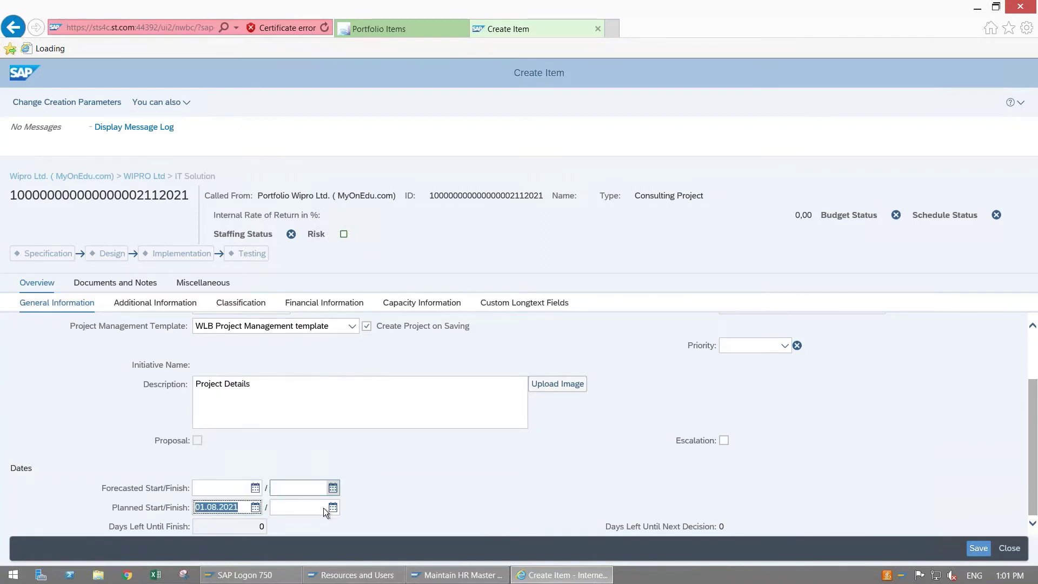
click(324, 507)
click(333, 507)
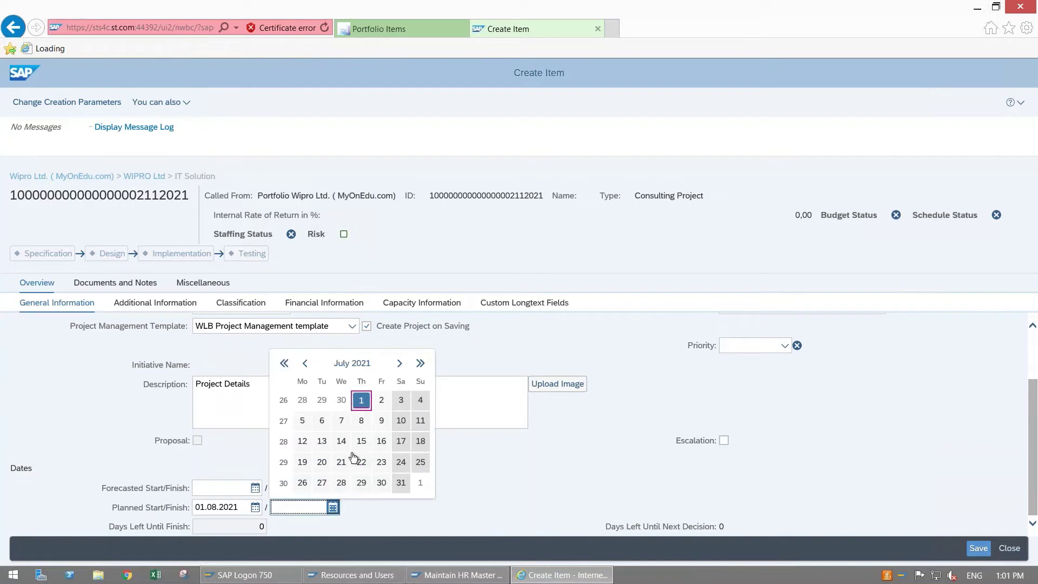
click(398, 362)
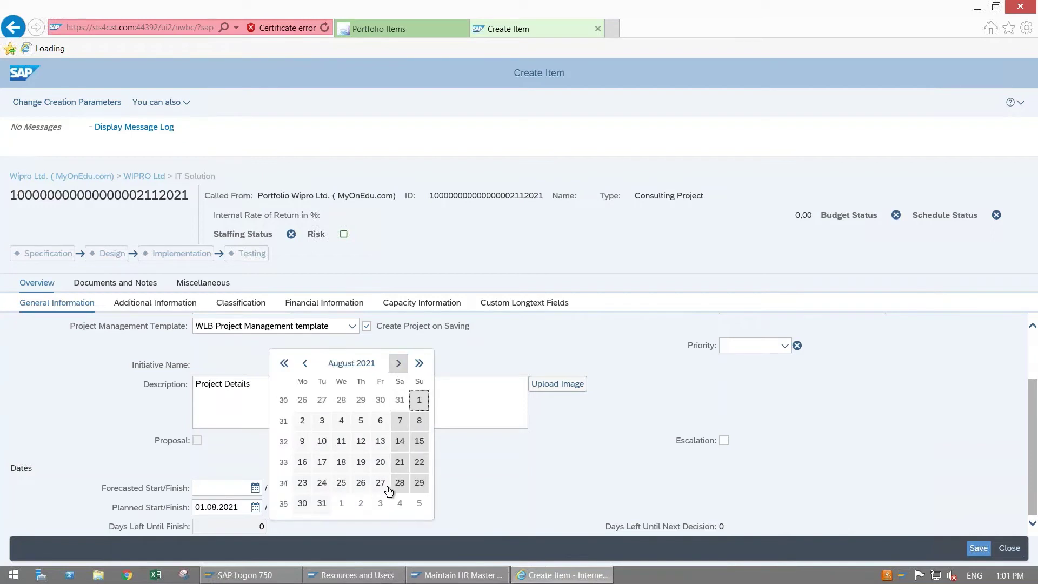
click(398, 362)
click(399, 363)
click(398, 363)
click(321, 482)
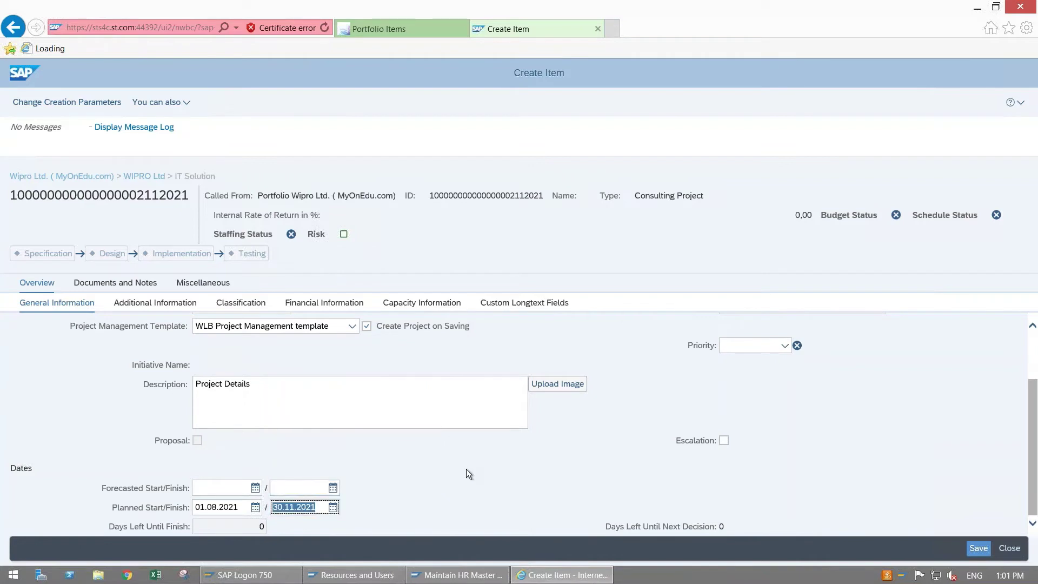
Show the item's Additional Information section
drag(1033, 389, 1033, 345)
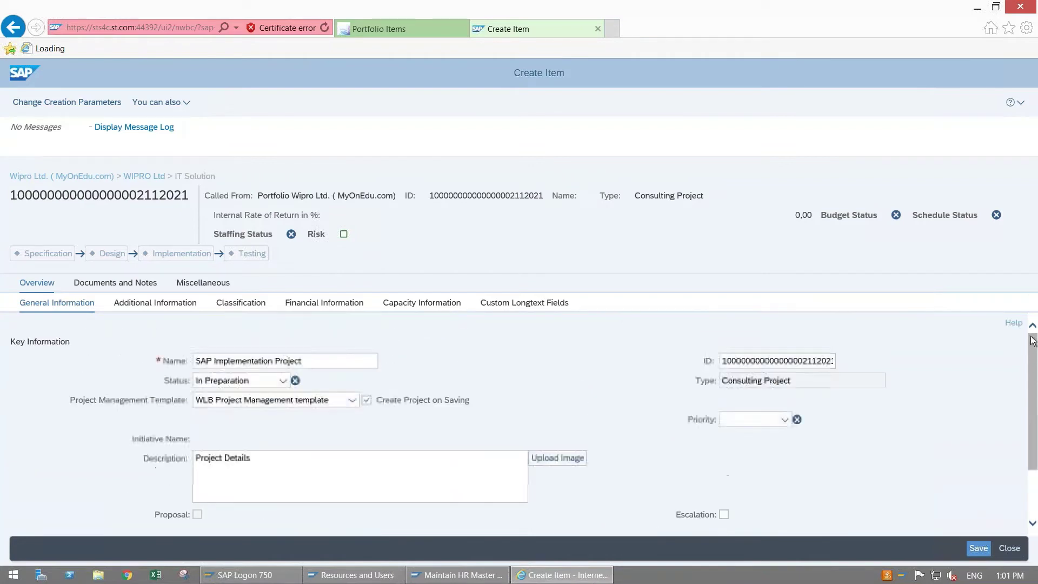
click(134, 304)
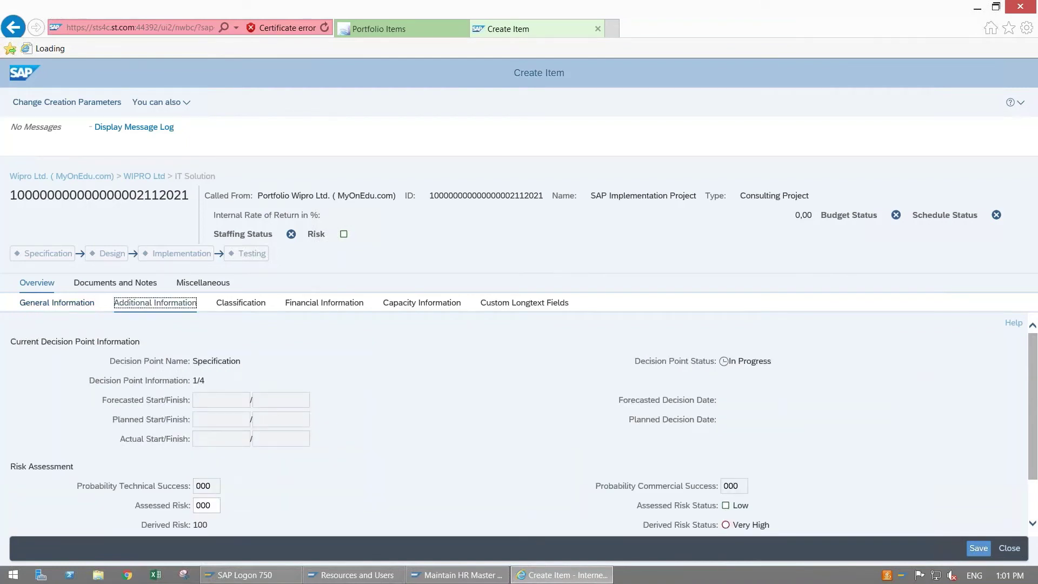
scroll(273, 408, down, 2)
scroll(274, 409, up, 2)
Classify as IT, Software Req., Enterprise Software, group Test Projects, area India
click(251, 306)
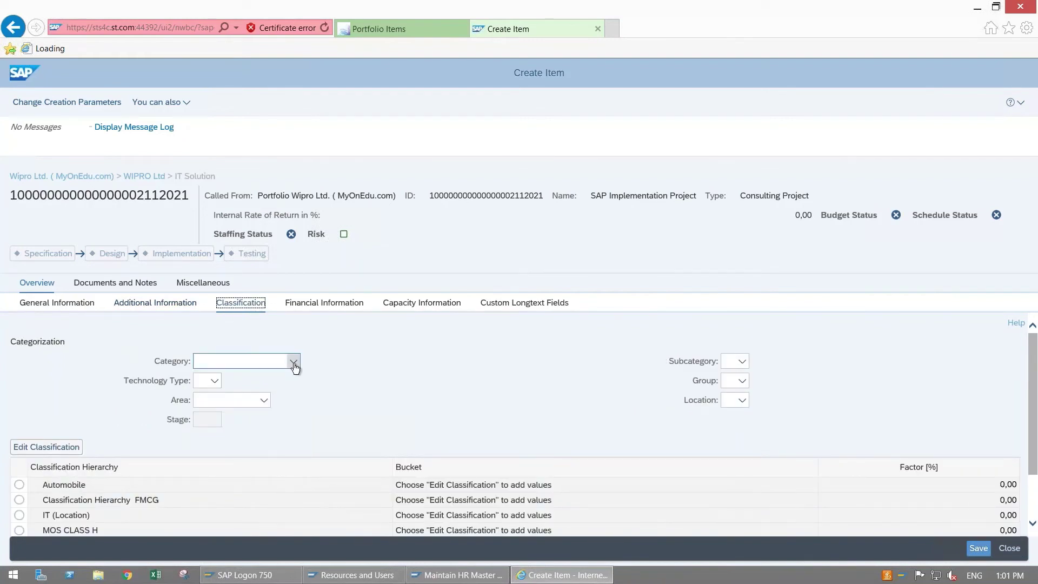
click(293, 362)
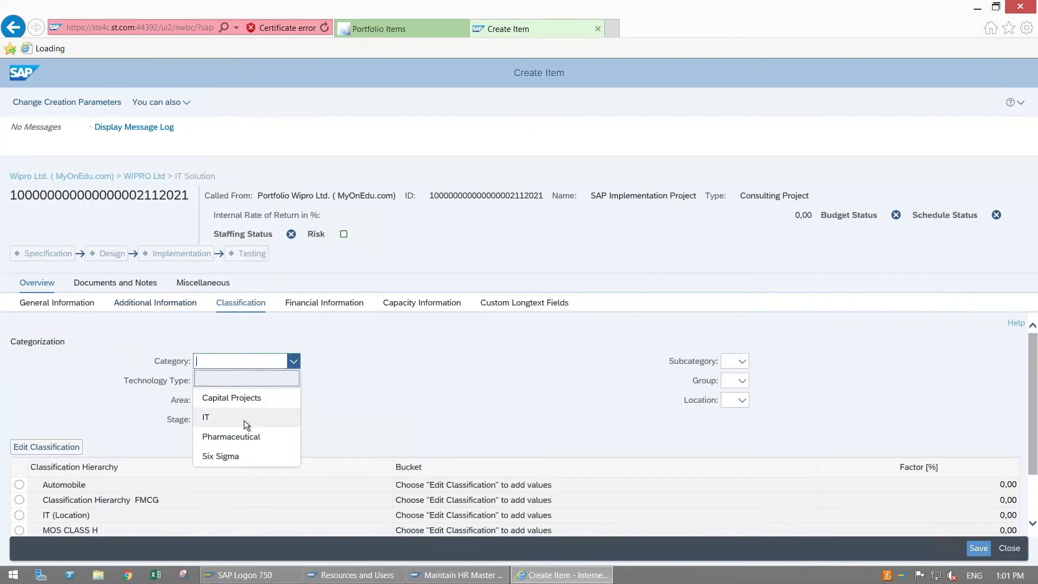
click(244, 420)
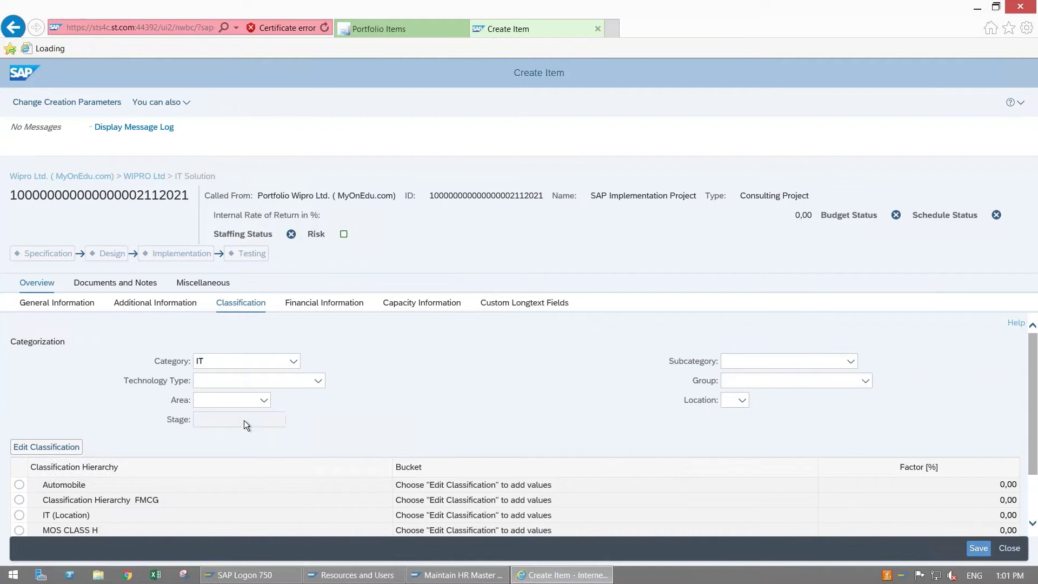
click(851, 362)
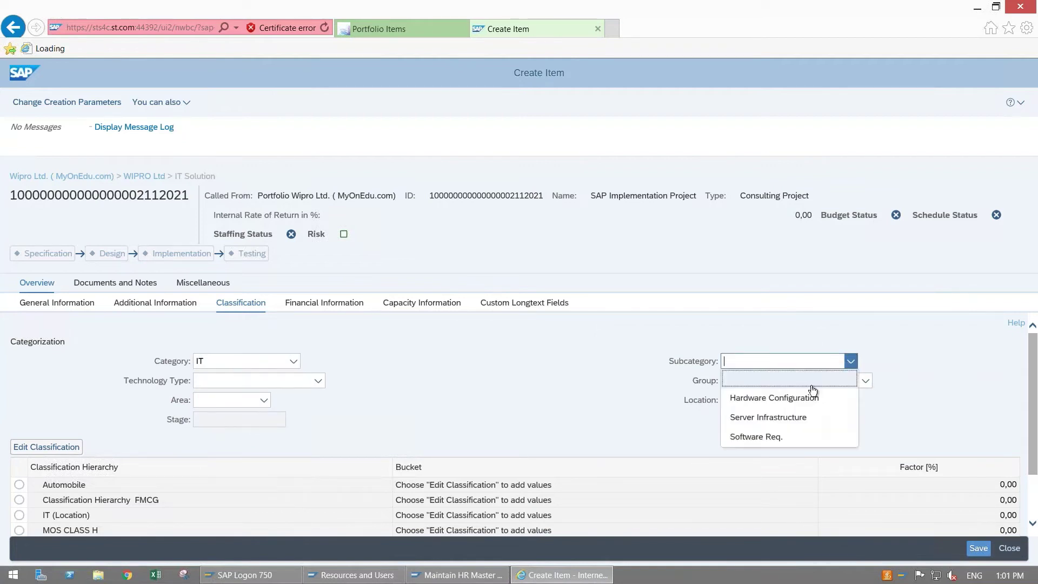
click(781, 436)
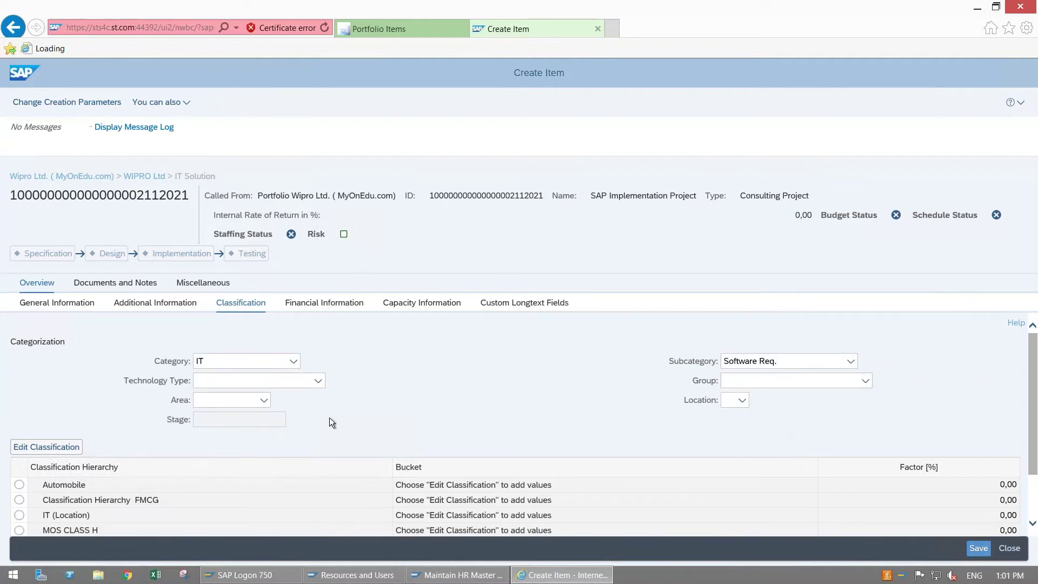
click(318, 380)
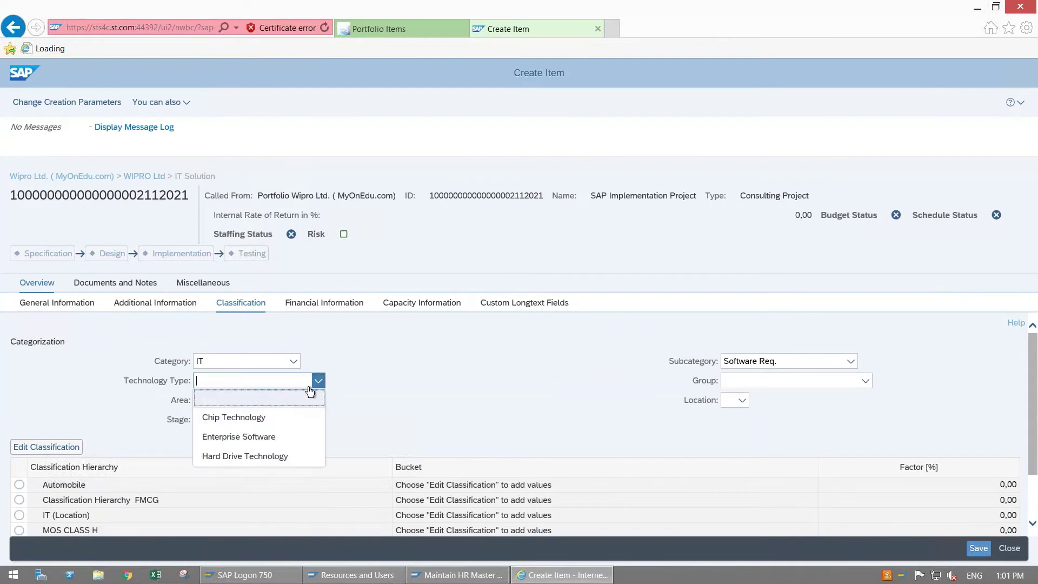
click(267, 440)
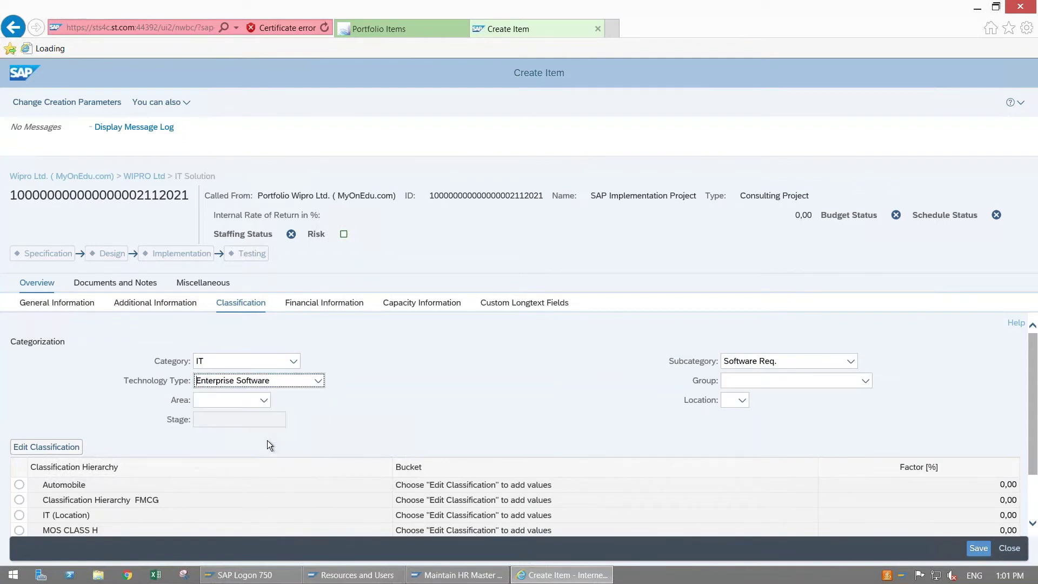
click(854, 383)
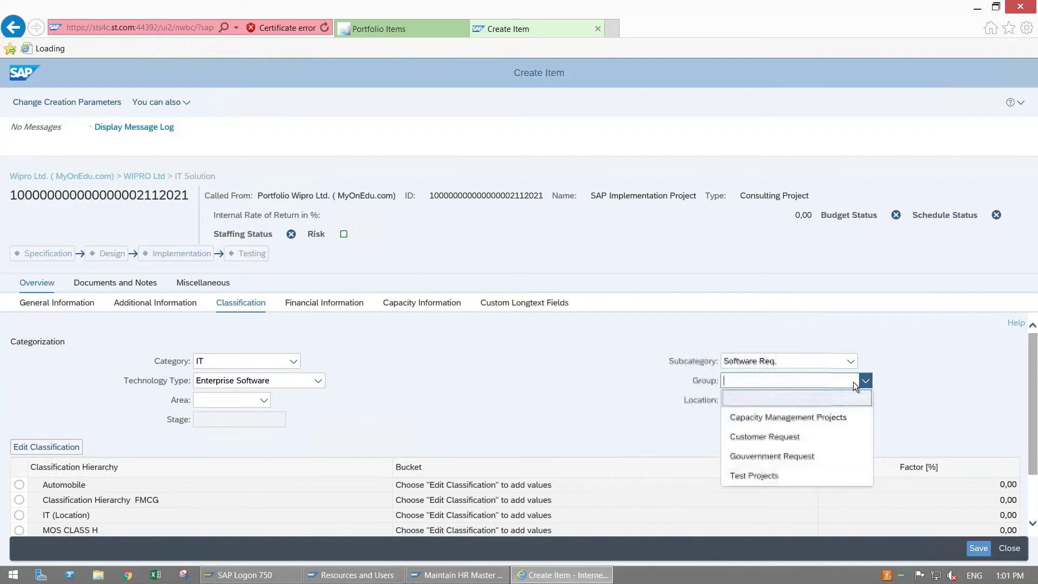
click(776, 477)
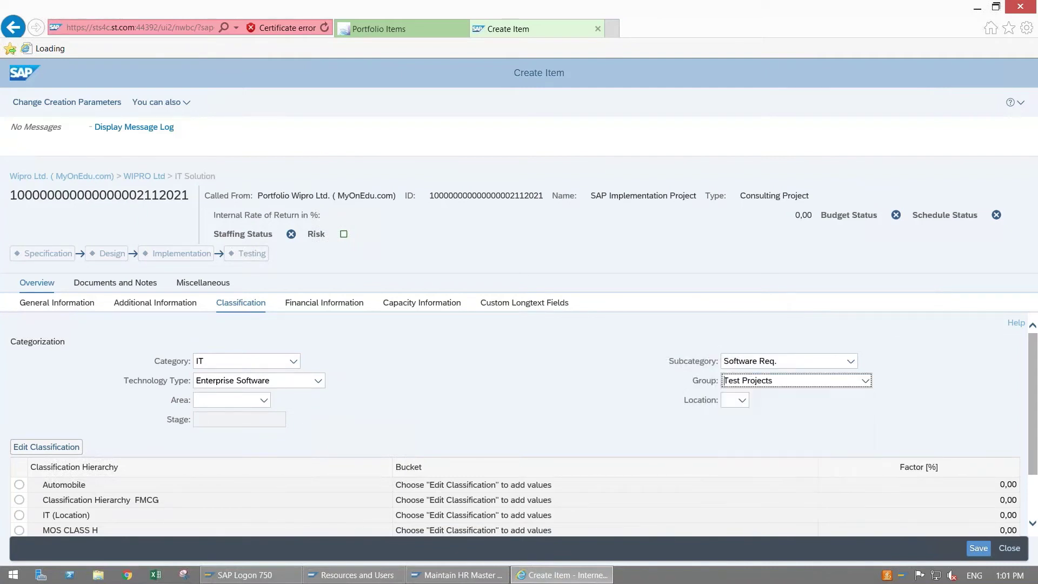
click(263, 400)
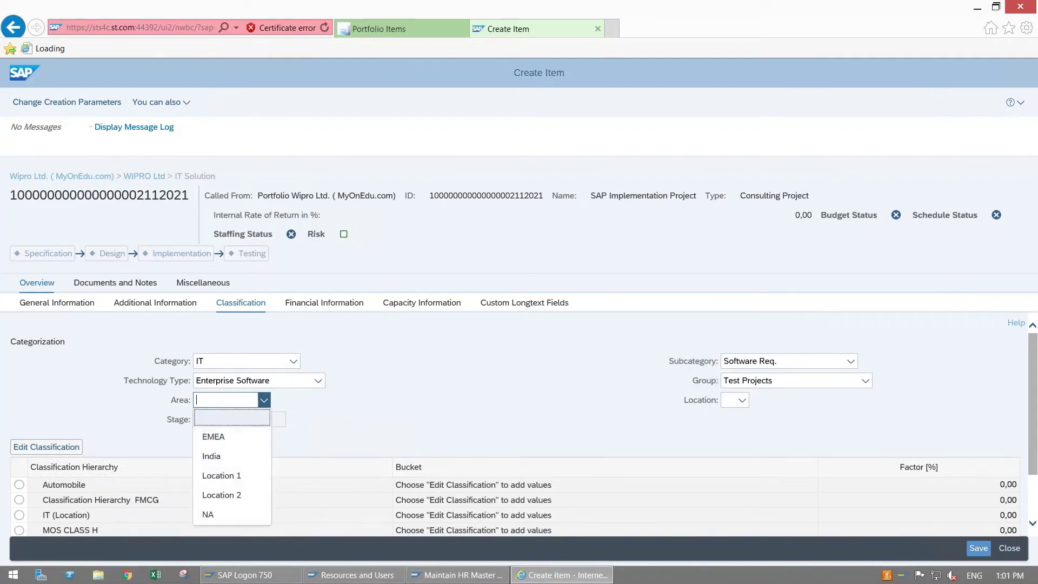
click(232, 455)
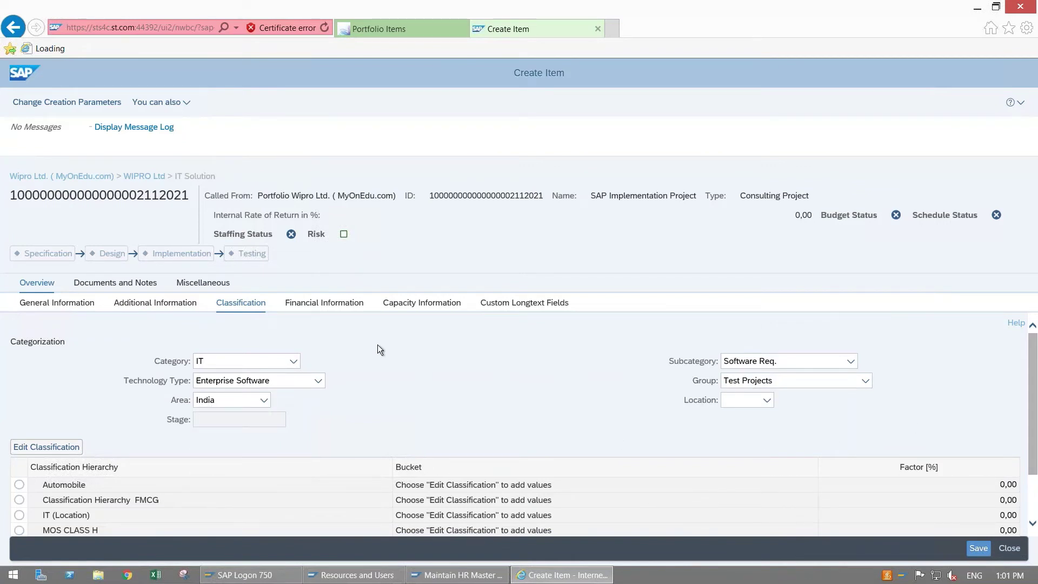
click(350, 306)
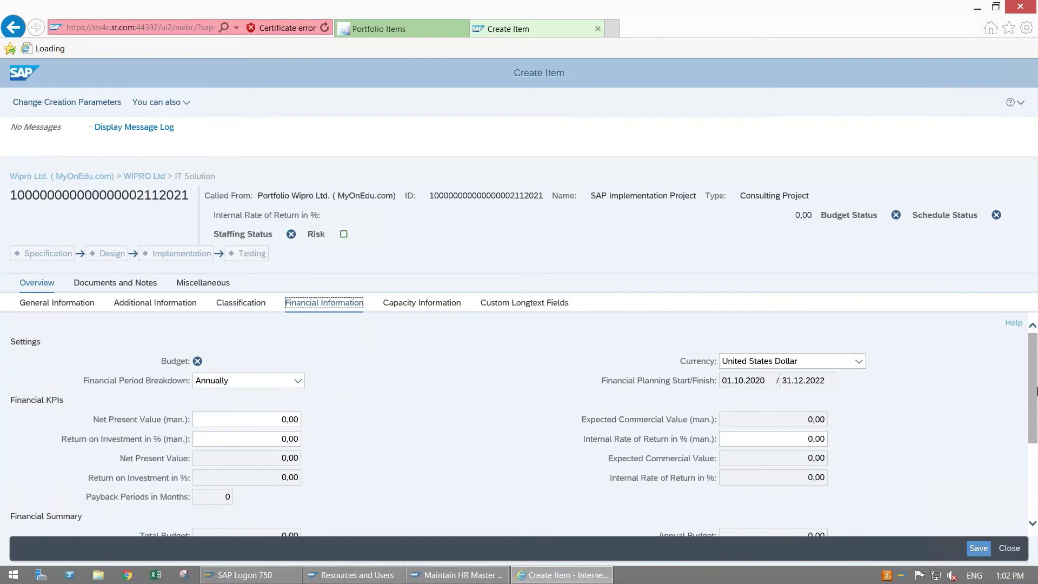
Return to General Information and save the SAP Implementation Project item
scroll(1033, 386, down, 3)
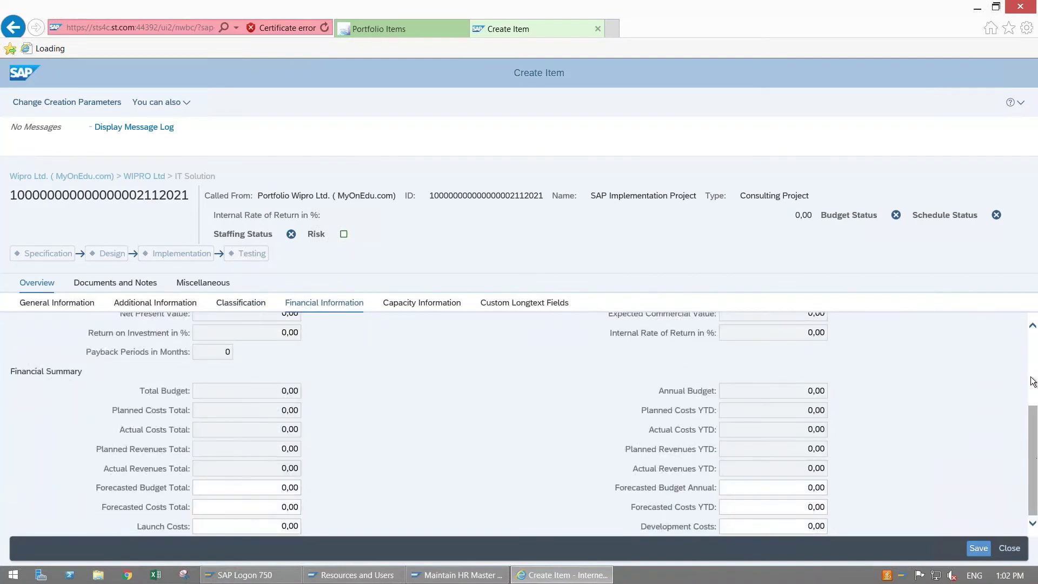
scroll(1034, 381, up, 3)
click(58, 304)
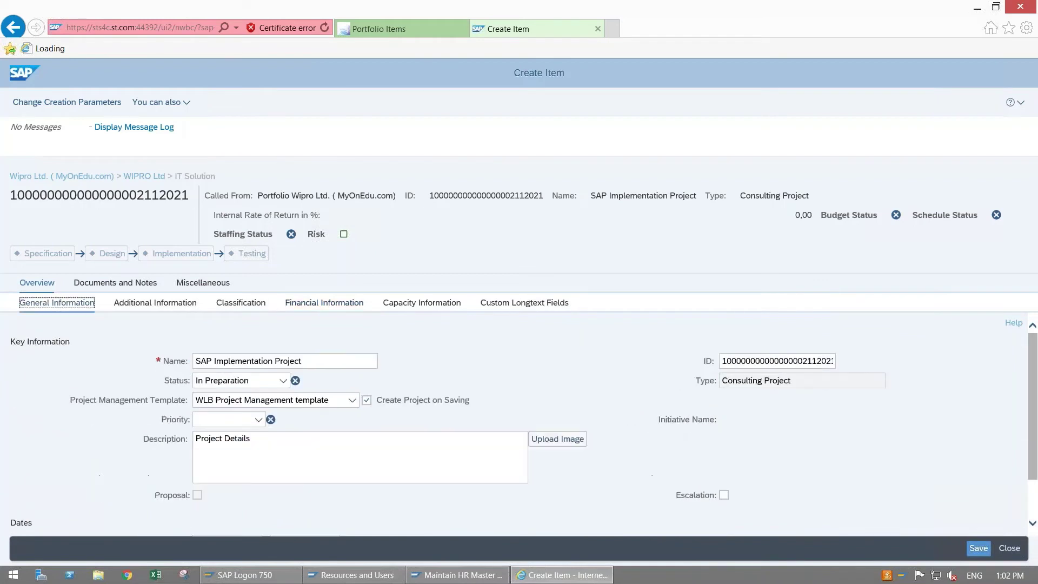
click(978, 548)
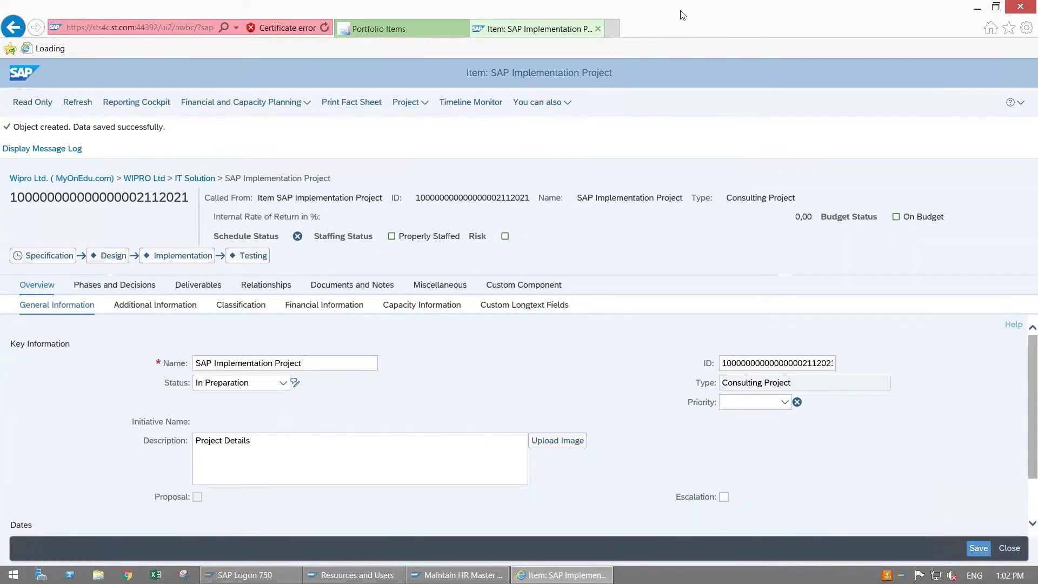
Clear the pen annotations and show the item's Project menu with Roles and Tasks
drag(1, 151, 405, 172)
mouse_move(535, 167)
mouse_down()
mouse_move(917, 163)
mouse_move(959, 241)
mouse_move(75, 223)
mouse_move(4, 152)
mouse_up()
mouse_move(43, 238)
mouse_down()
mouse_move(208, 233)
mouse_move(261, 249)
mouse_move(292, 231)
mouse_up()
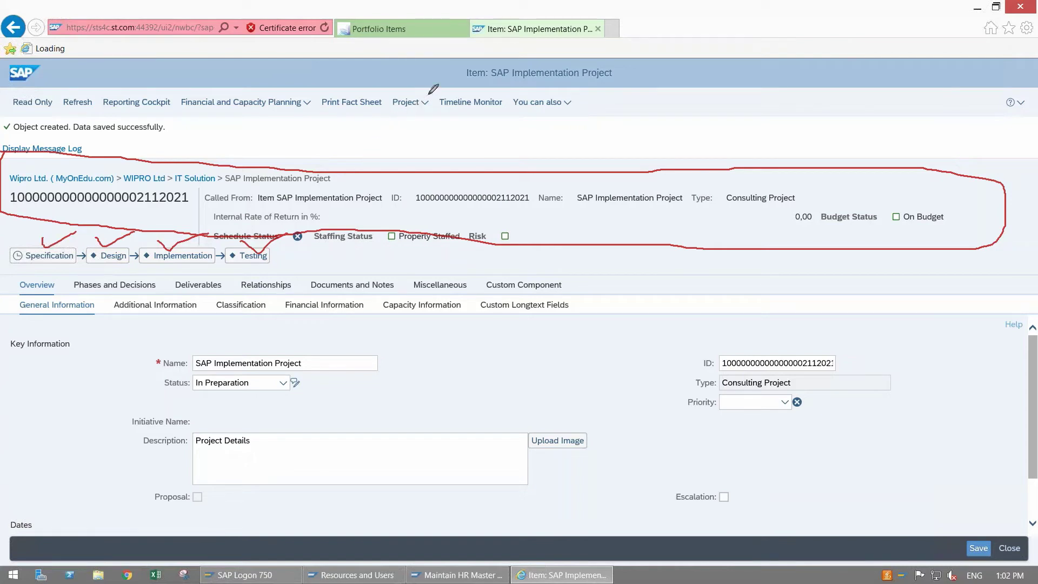
mouse_move(427, 94)
mouse_down()
mouse_move(397, 87)
mouse_move(394, 102)
mouse_move(428, 119)
mouse_move(430, 92)
mouse_up()
key(Escape)
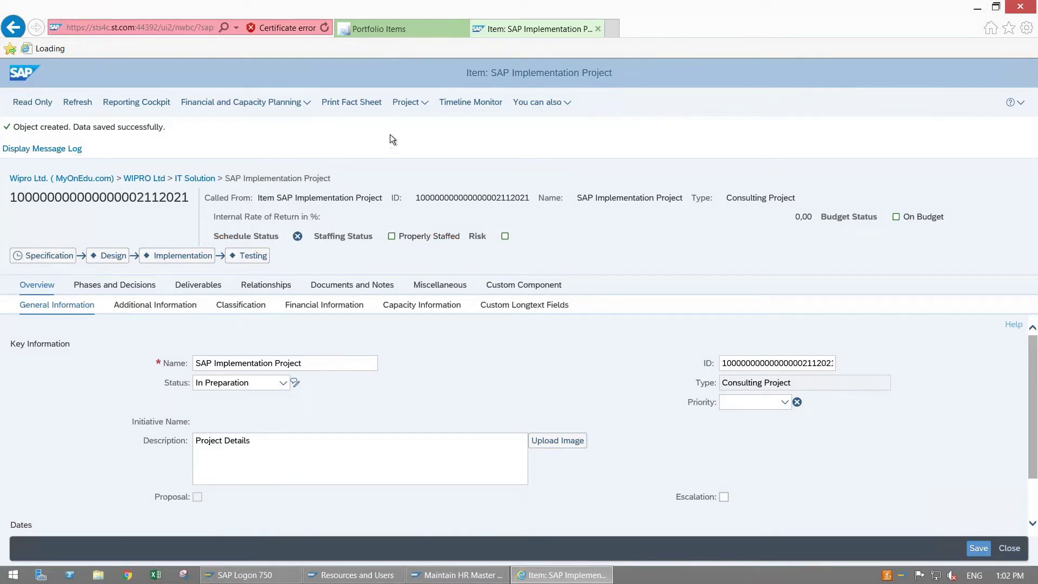
click(423, 104)
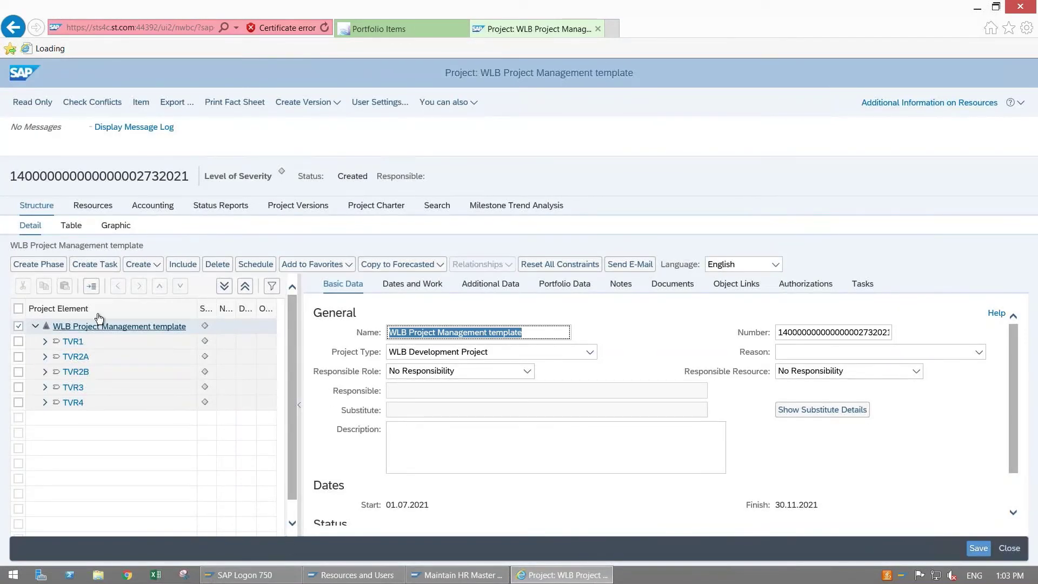
Inspect the Name and Number fields in the WLB Project Management template's Basic Data
click(437, 333)
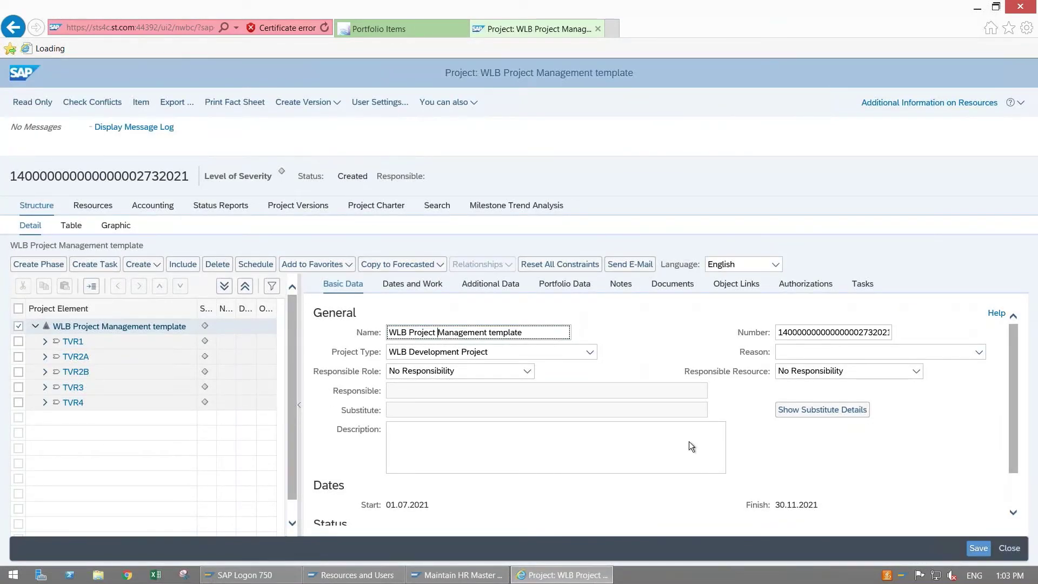
click(811, 334)
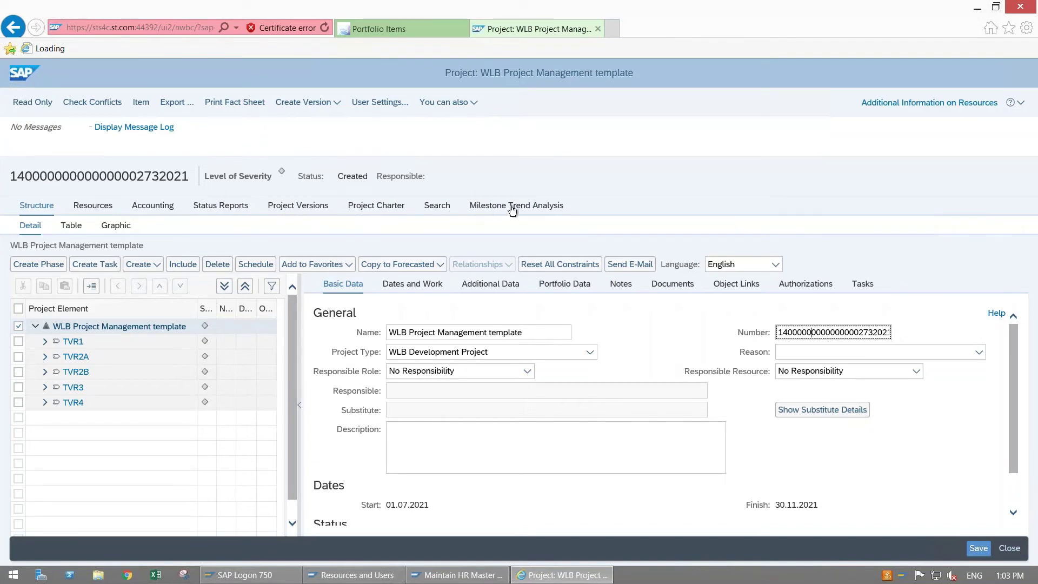
Under Resources, create and confirm a role named 'Project Manager'
click(107, 210)
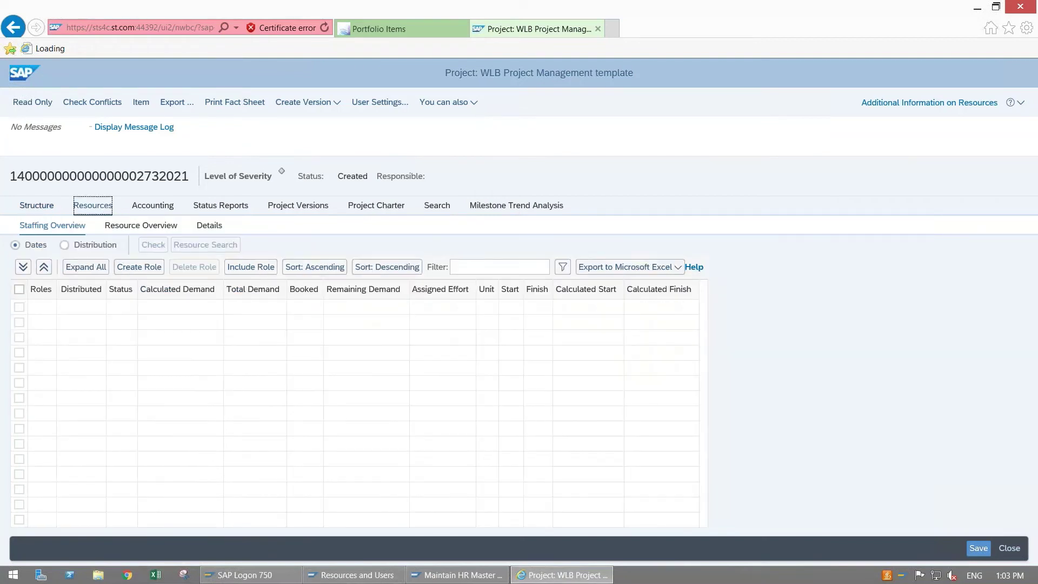
click(130, 268)
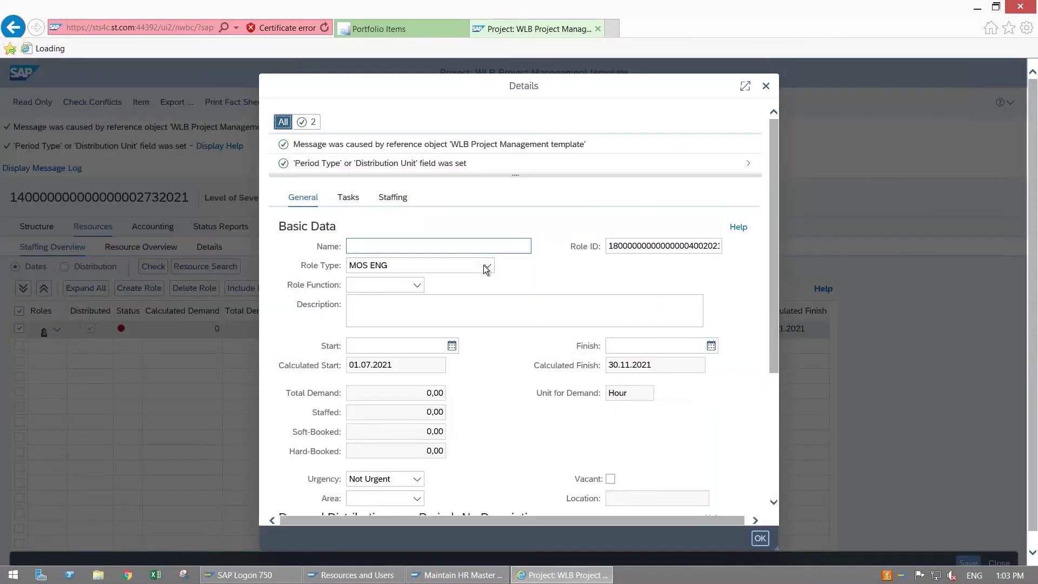
click(486, 268)
click(507, 244)
text(Project )
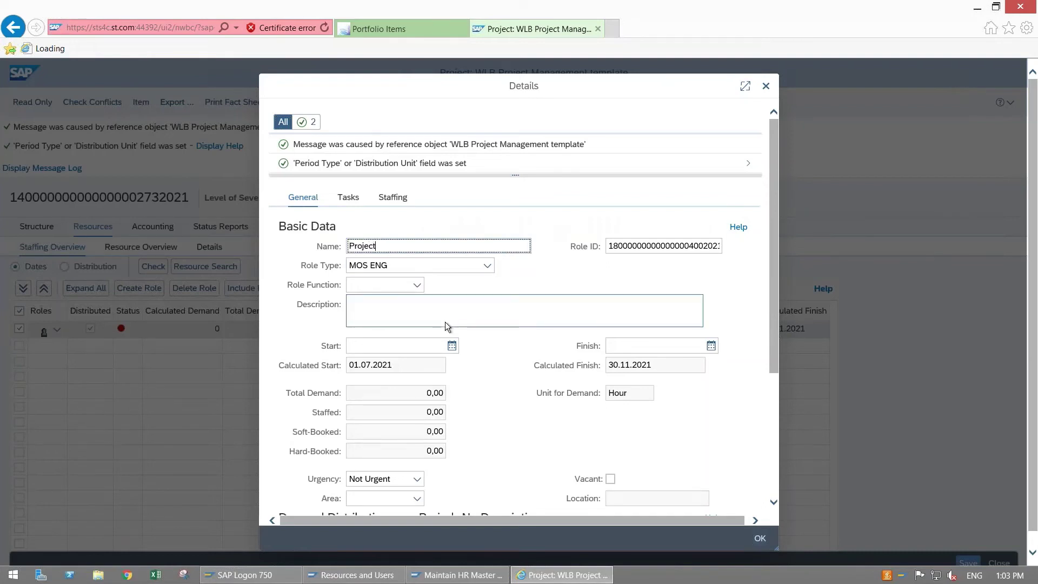
text(Manager)
click(760, 537)
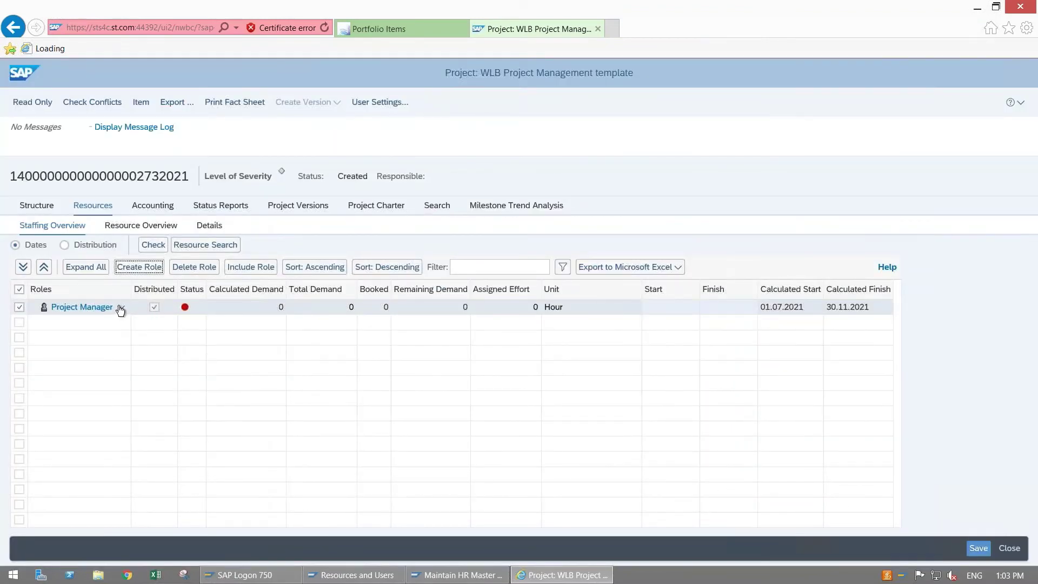
click(120, 307)
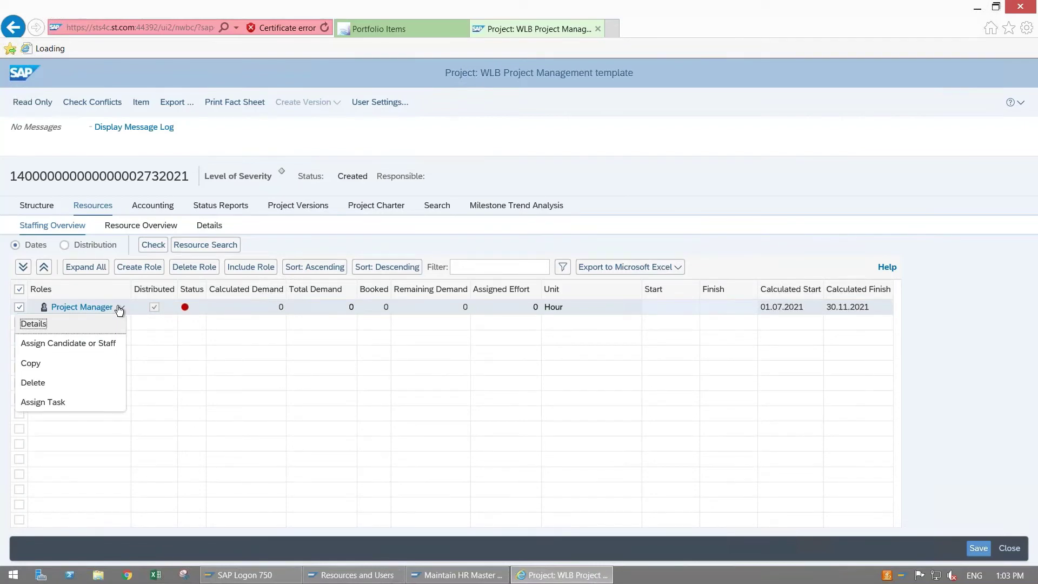
Start staffing the Project Manager role and search resources using the Person with Resource Role template
click(60, 344)
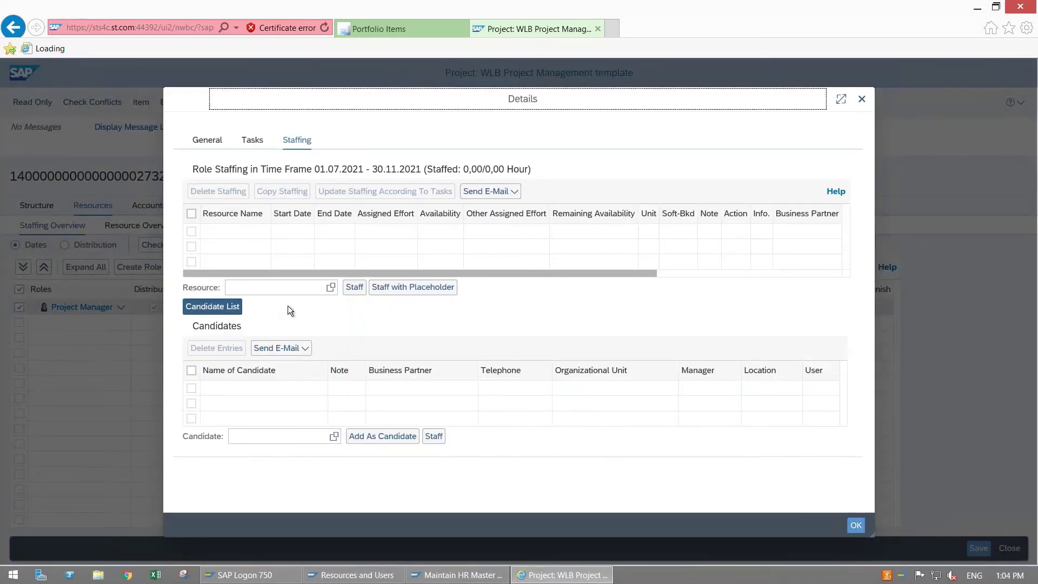
click(331, 290)
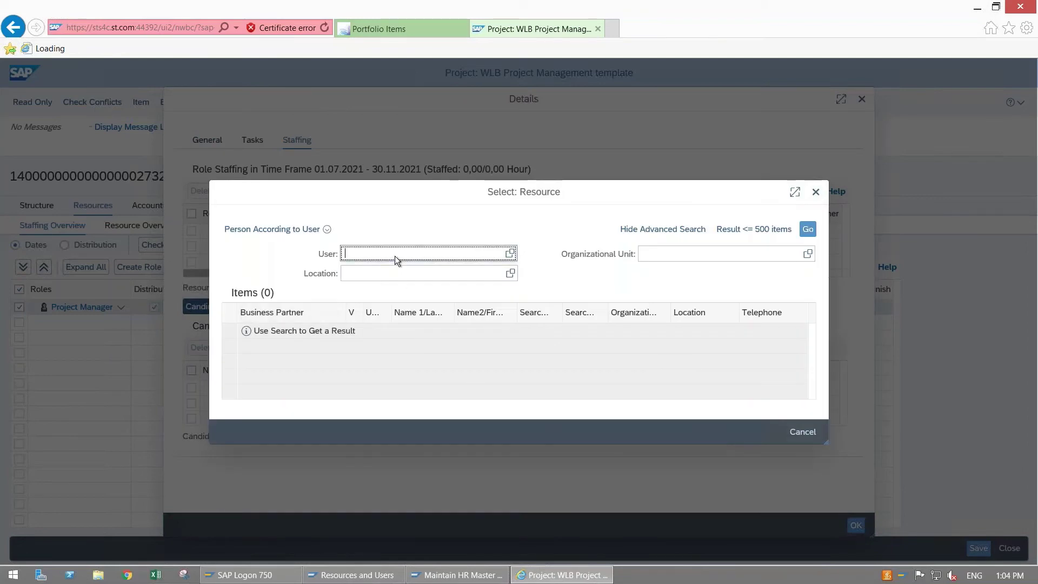
click(326, 229)
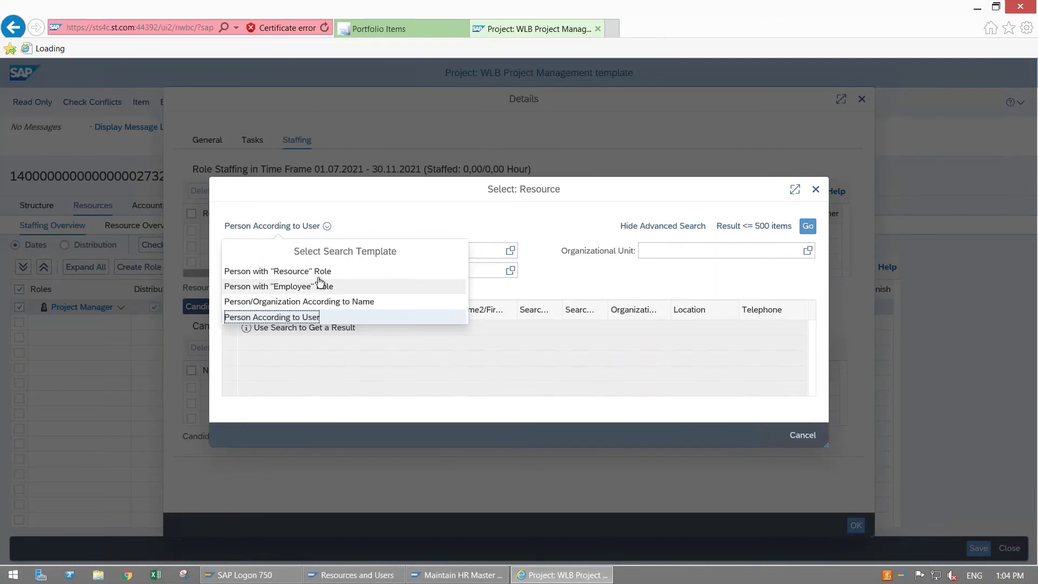
click(321, 277)
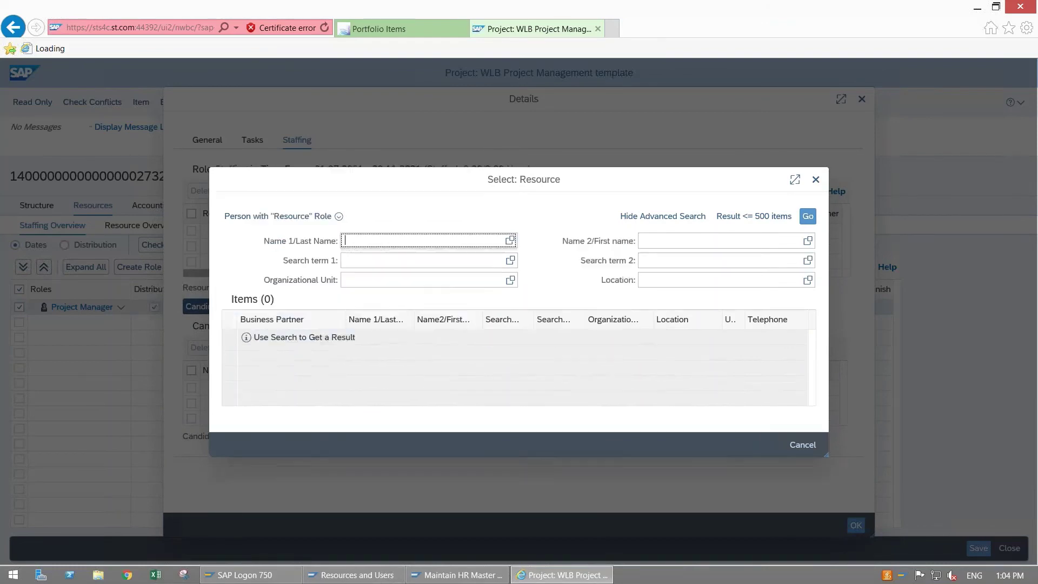
click(808, 218)
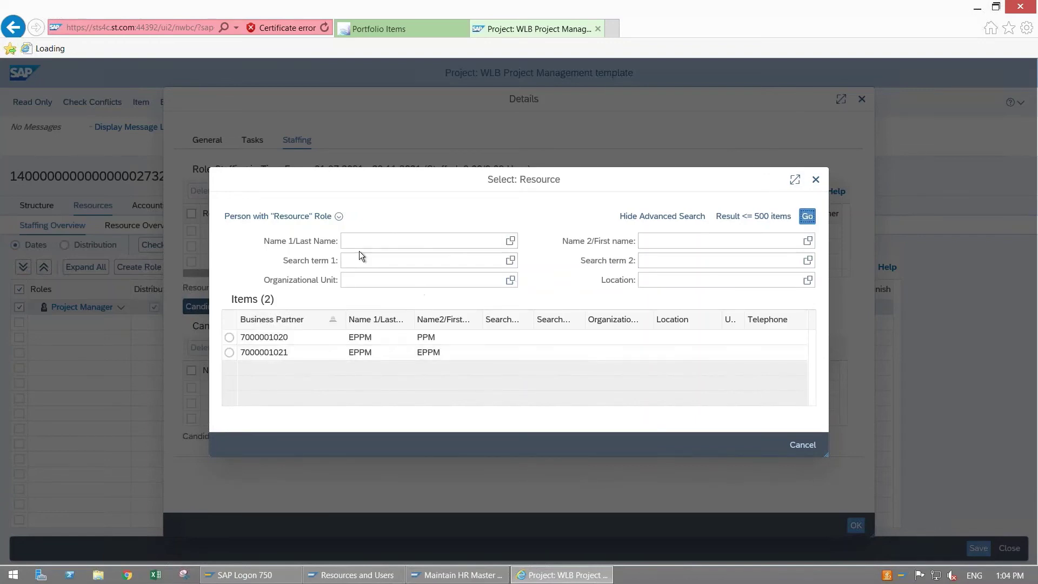
Rerun the resource search with the Person with Employee Role template, then filter by last name
click(340, 217)
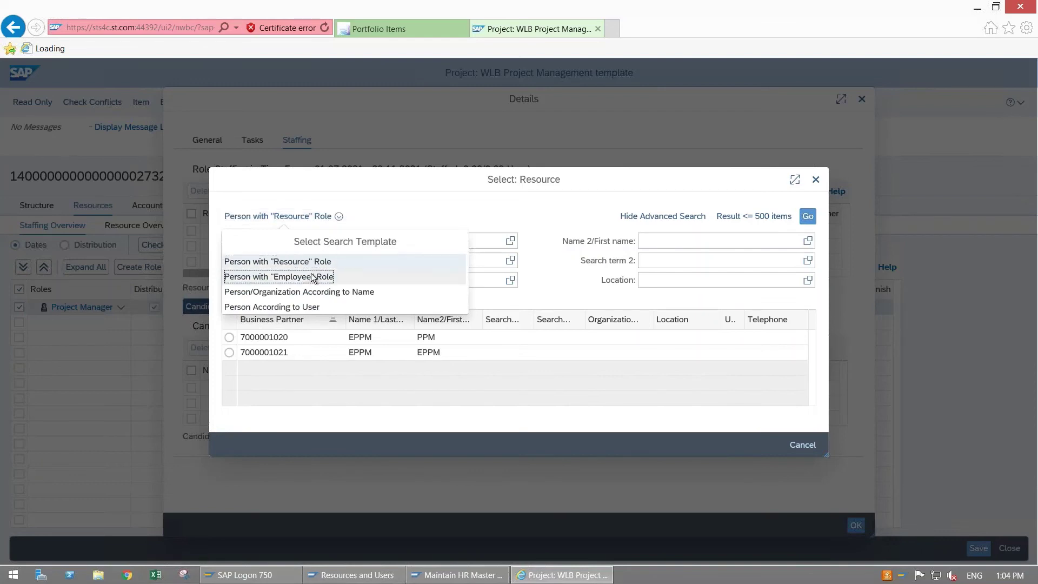
click(314, 277)
click(807, 217)
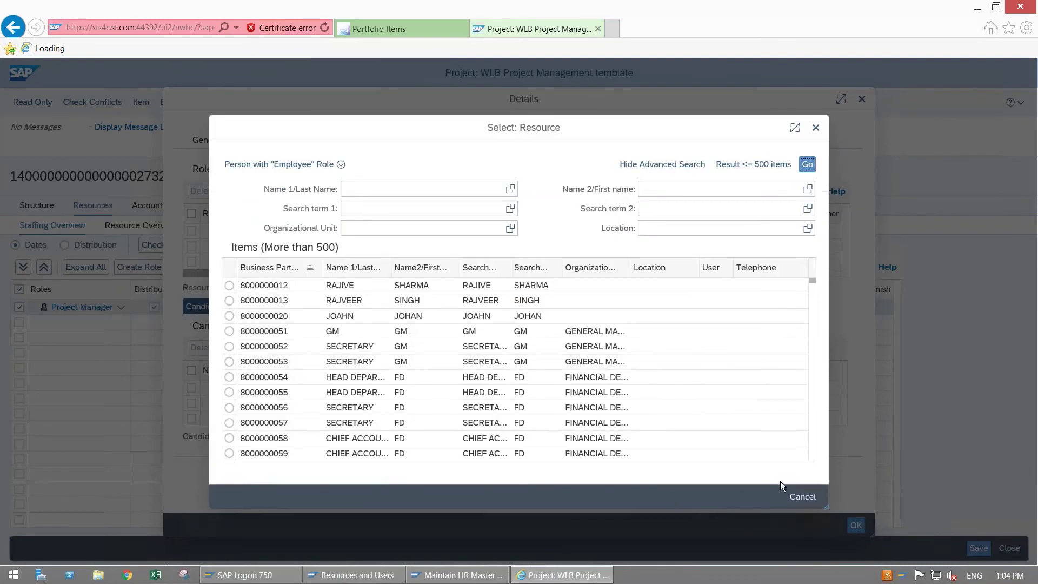
scroll(746, 362, down, 1)
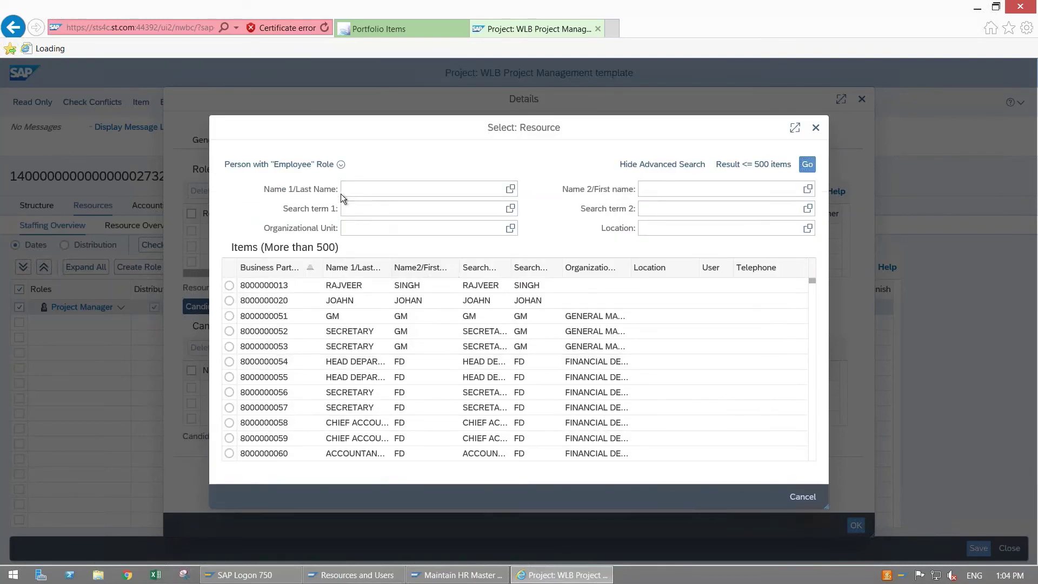
click(355, 190)
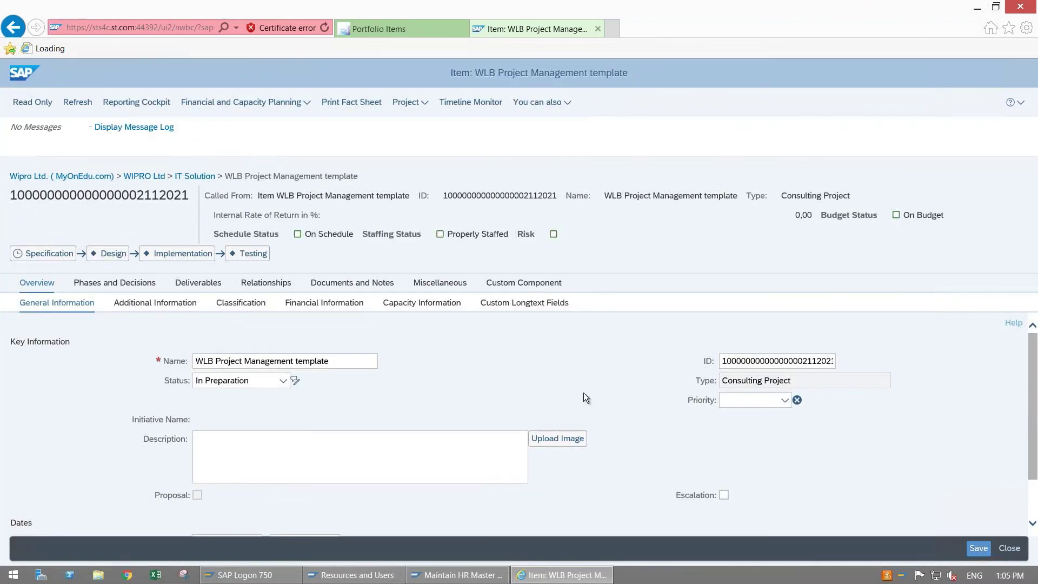
Save the WLB Project Management template item, close its tab, and go back to the launchpad home
click(979, 547)
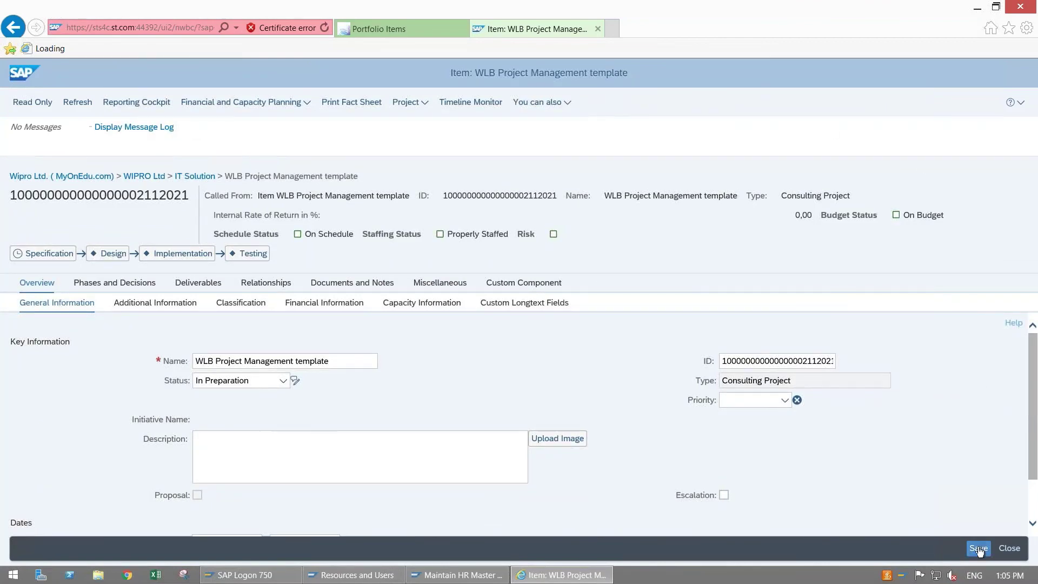
click(598, 30)
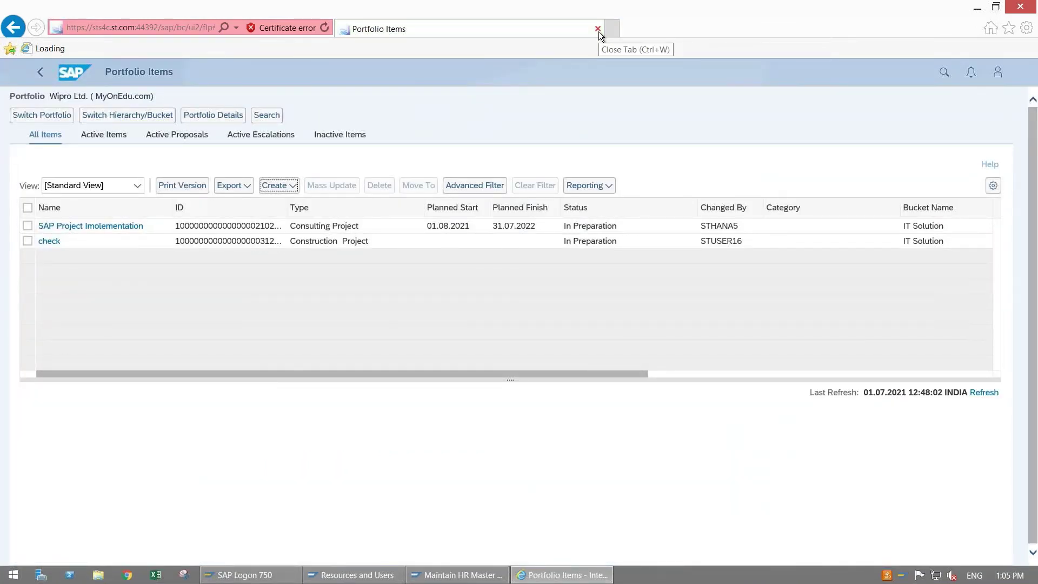
click(41, 77)
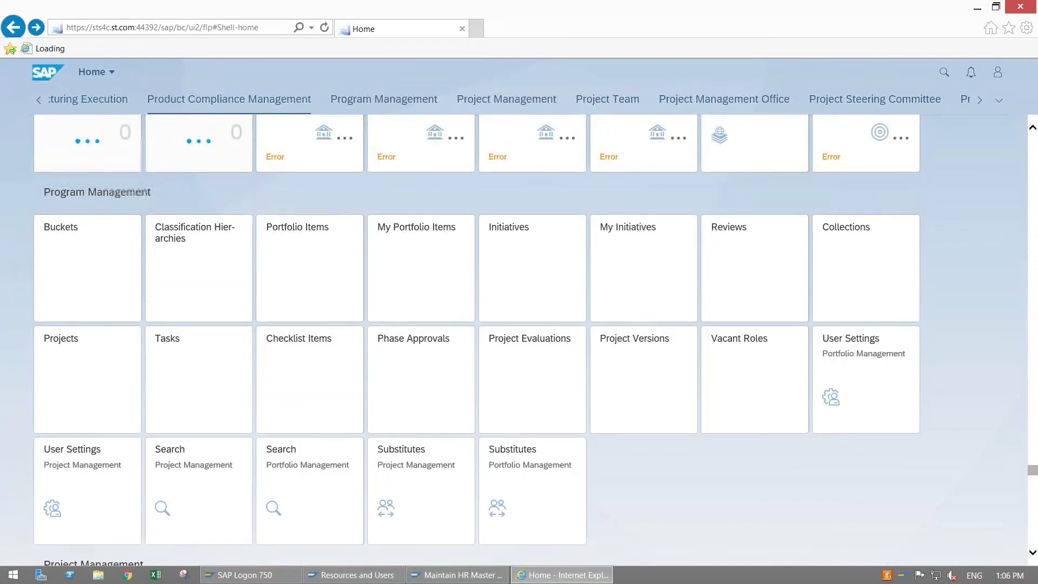
click(422, 254)
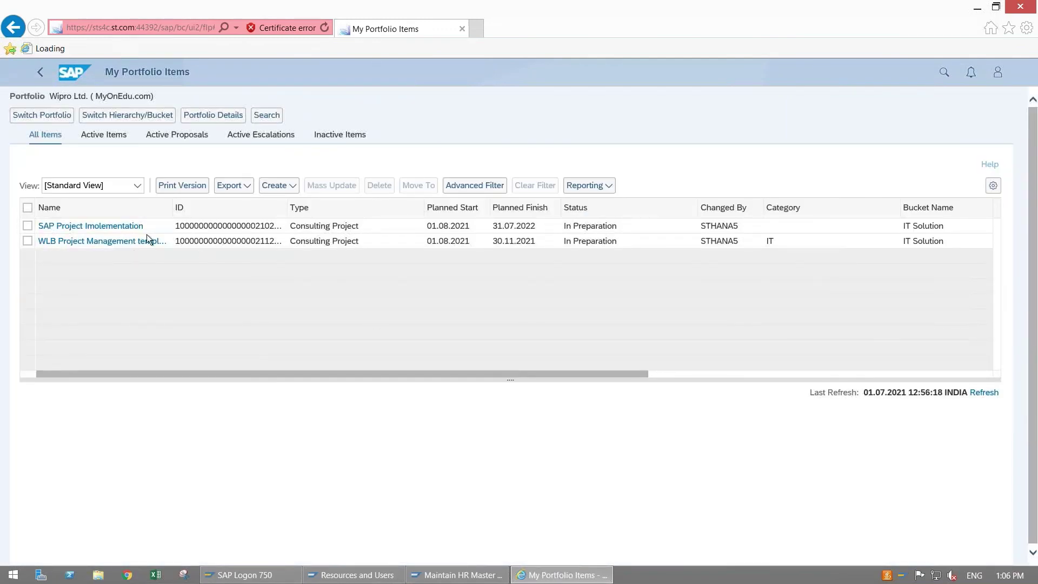
click(147, 235)
click(37, 74)
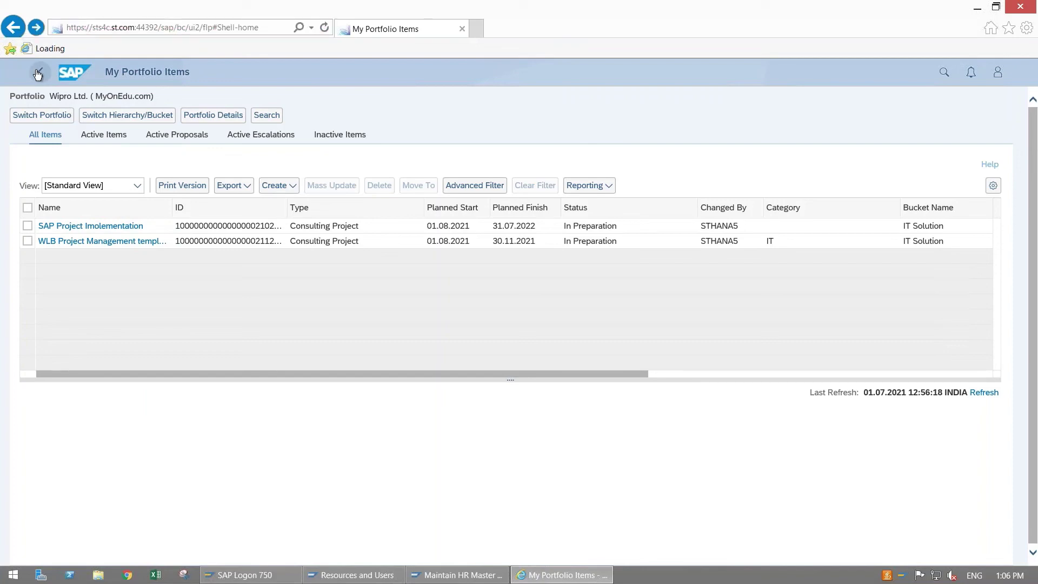